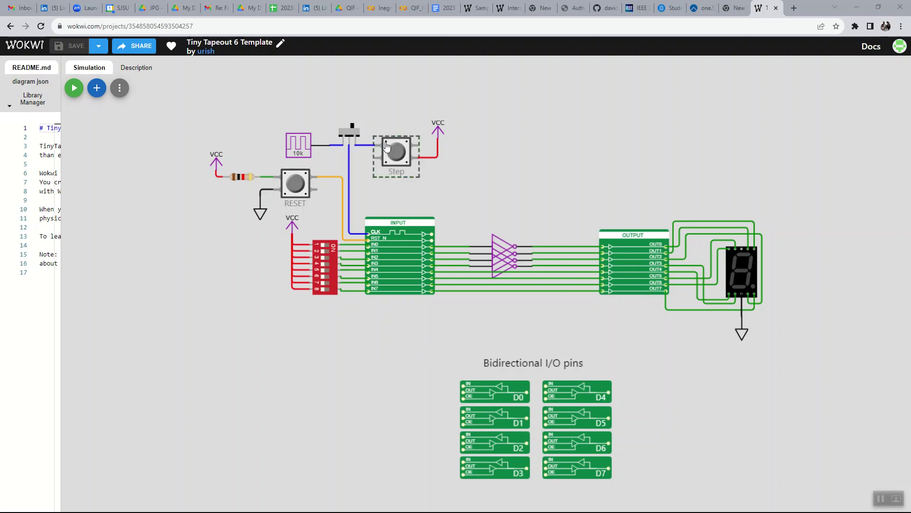
Examine the template's push buttons, slide switch, DIP switch, inverters, VCC symbol, clock generator and resistor
{"action": "left_click", "coordinate": [406, 174]}
{"action": "left_click", "coordinate": [286, 204]}
{"action": "left_click", "coordinate": [348, 139]}
{"action": "left_click", "coordinate": [331, 283]}
{"action": "left_click", "coordinate": [507, 239]}
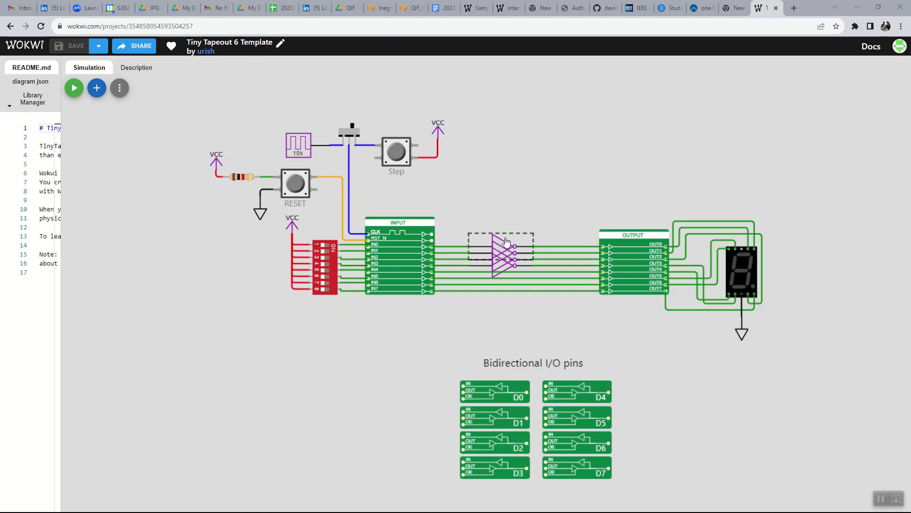
{"action": "left_click", "coordinate": [504, 269]}
{"action": "left_click", "coordinate": [439, 137]}
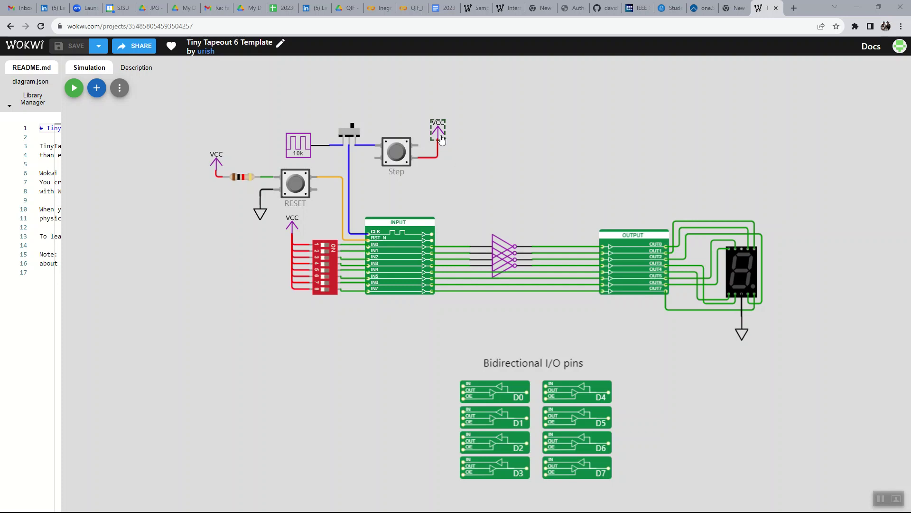
{"action": "left_click", "coordinate": [305, 155]}
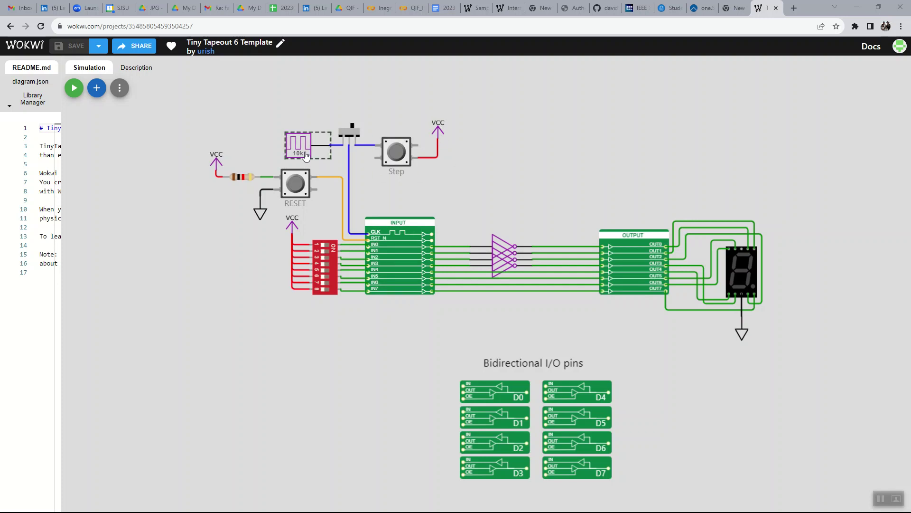
{"action": "left_click", "coordinate": [243, 178]}
{"action": "left_click", "coordinate": [250, 172]}
Open the slide switch's reference documentation, look through it and return to the circuit diagram
{"action": "left_click", "coordinate": [354, 133]}
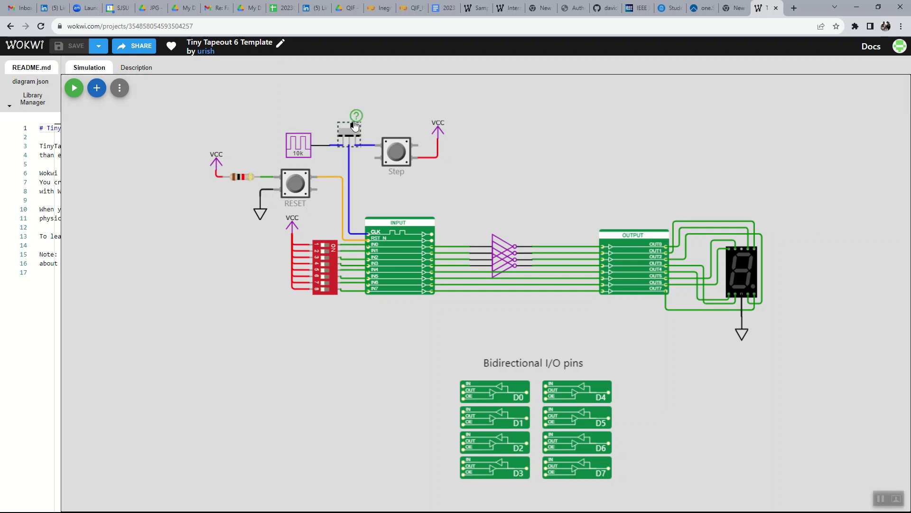
{"action": "left_click", "coordinate": [356, 117]}
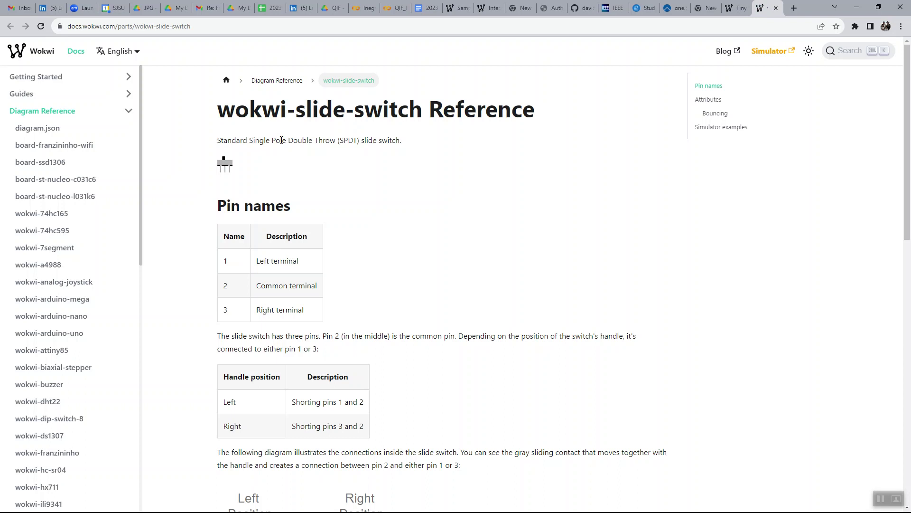
{"action": "scroll", "coordinate": [281, 140], "scroll_direction": "down", "scroll_amount": 5}
{"action": "scroll", "coordinate": [281, 216], "scroll_direction": "up", "scroll_amount": 5}
{"action": "left_click", "coordinate": [738, 8]}
{"action": "left_click", "coordinate": [551, 136]}
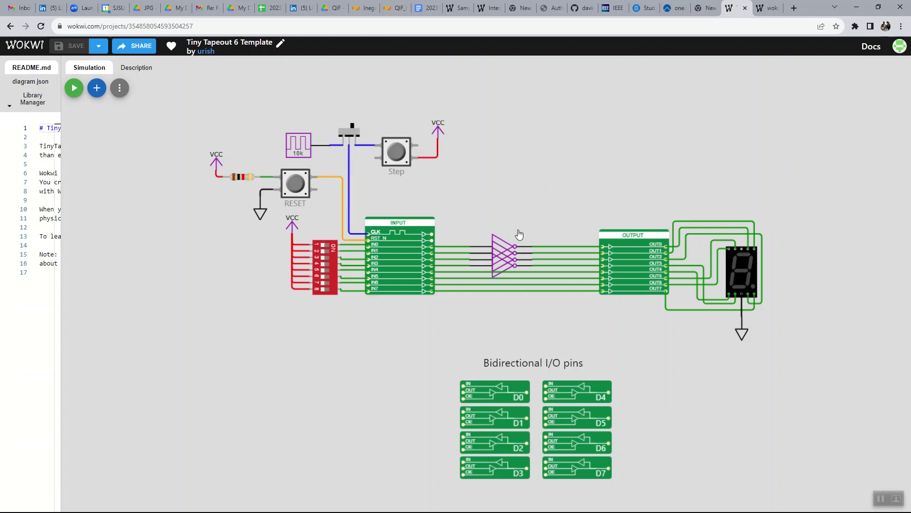
Move the inverter between IN0 and OUT0 up, clear of the other three inverters
{"action": "left_click", "coordinate": [504, 247]}
{"action": "left_click_drag", "start_coordinate": [501, 240], "coordinate": [501, 173]}
{"action": "left_click_drag", "start_coordinate": [500, 174], "coordinate": [500, 178]}
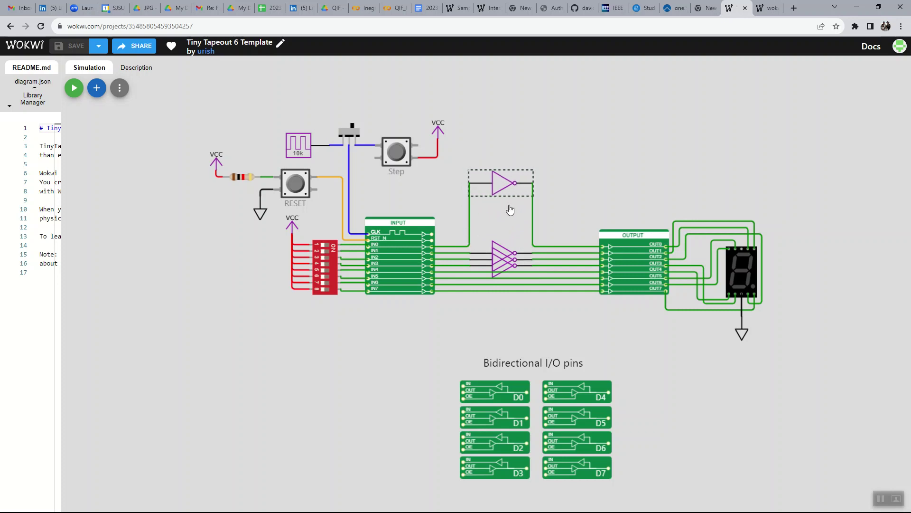
Reroute the raised inverter's wires so their vertical segments run close to the INPUT and OUTPUT blocks
{"action": "left_click", "coordinate": [475, 221]}
{"action": "left_click", "coordinate": [470, 217]}
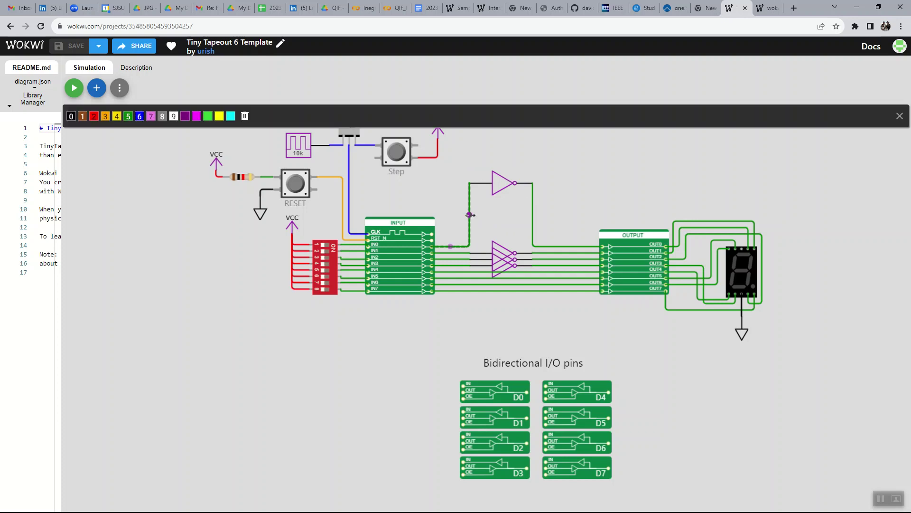
{"action": "left_click_drag", "start_coordinate": [470, 216], "coordinate": [444, 214]}
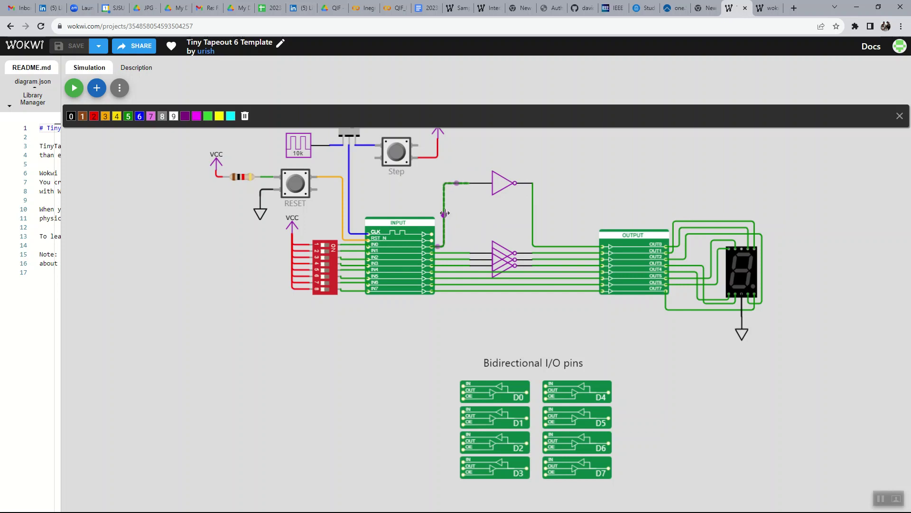
{"action": "left_click", "coordinate": [534, 220]}
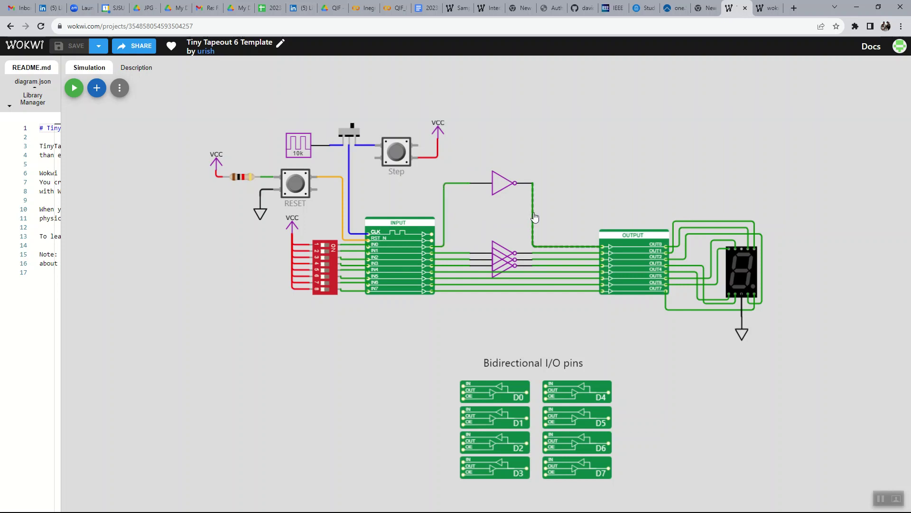
{"action": "left_click", "coordinate": [534, 222]}
{"action": "left_click_drag", "start_coordinate": [534, 221], "coordinate": [583, 214]}
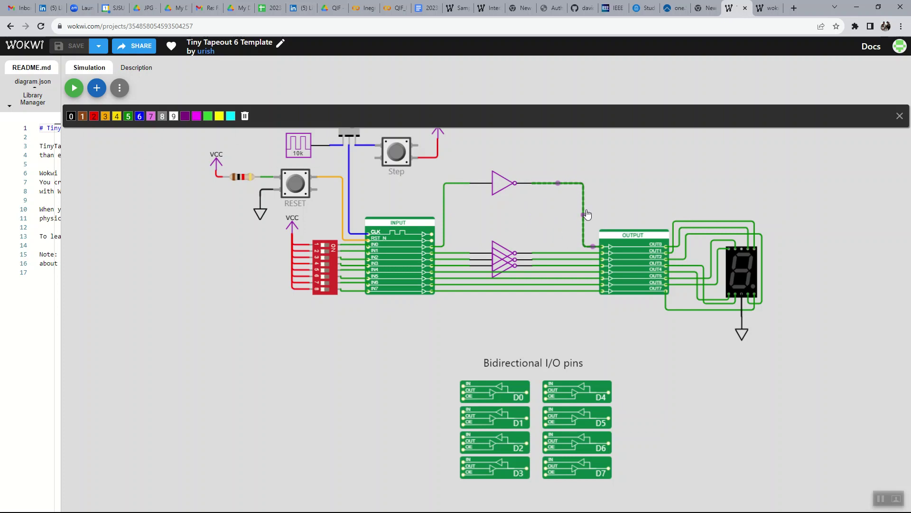
Colour the wire from the raised inverter to OUT0 red
{"action": "left_click", "coordinate": [95, 117]}
{"action": "left_click", "coordinate": [104, 119]}
{"action": "left_click", "coordinate": [93, 120]}
{"action": "left_click", "coordinate": [661, 186]}
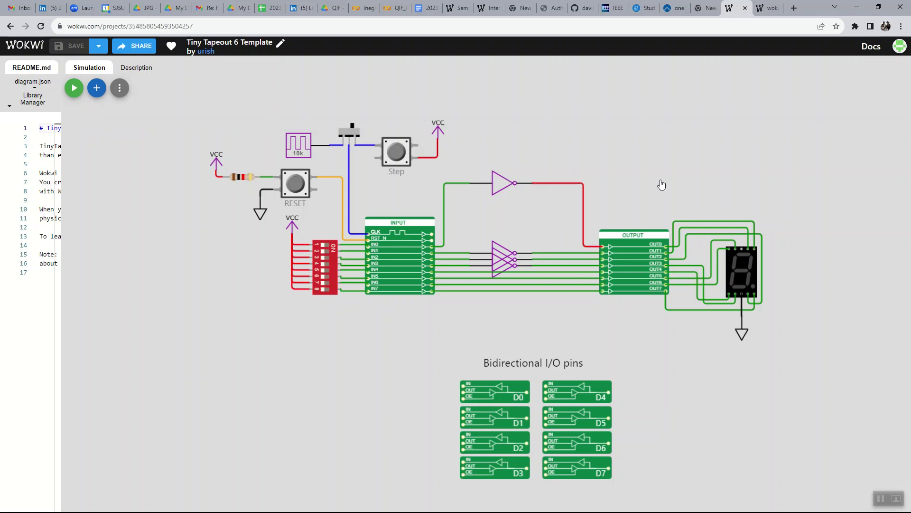
Move the IN1 inverter directly below the first one and reroute its wires towards the INPUT and OUTPUT blocks
{"action": "left_click_drag", "start_coordinate": [492, 245], "coordinate": [499, 205]}
{"action": "left_click_drag", "start_coordinate": [472, 243], "coordinate": [434, 230]}
{"action": "left_click", "coordinate": [454, 240]}
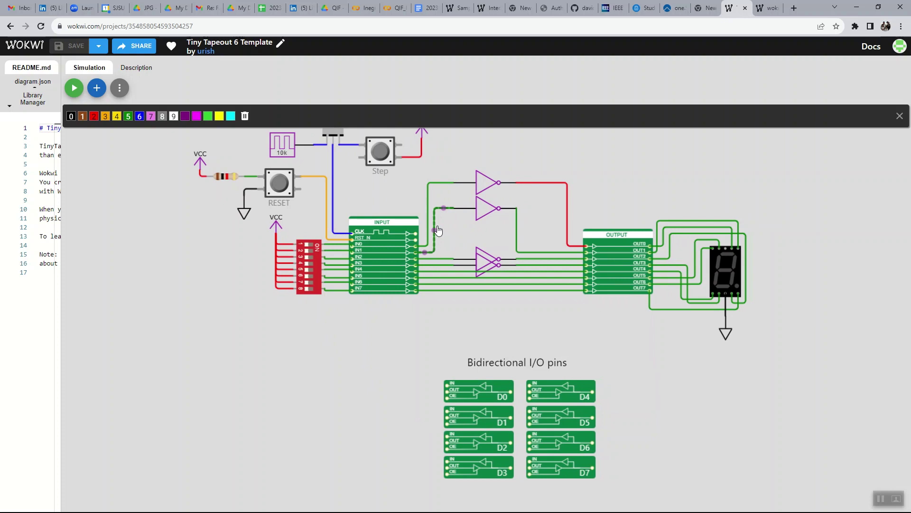
{"action": "left_click", "coordinate": [516, 237]}
{"action": "left_click", "coordinate": [516, 235]}
{"action": "left_click_drag", "start_coordinate": [516, 235], "coordinate": [562, 230]}
Move the IN2 inverter below the second one and shift its wires' vertical segments outward towards the two blocks
{"action": "left_click", "coordinate": [489, 249]}
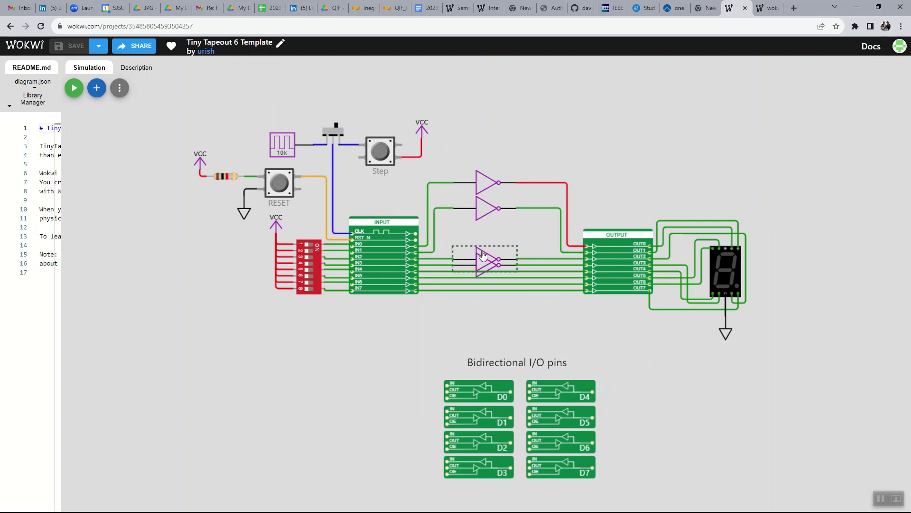
{"action": "scroll", "coordinate": [489, 249], "scroll_direction": "down", "scroll_amount": 1}
{"action": "left_click_drag", "start_coordinate": [489, 236], "coordinate": [489, 215]}
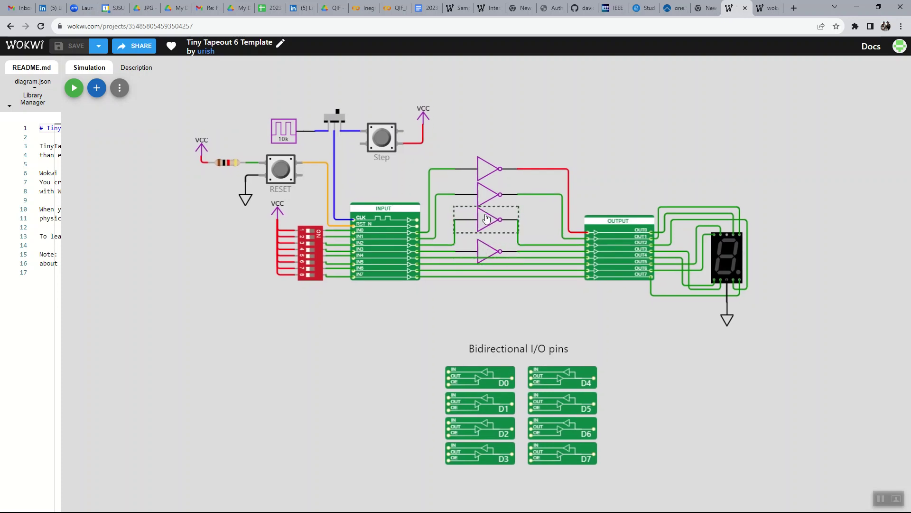
{"action": "left_click", "coordinate": [443, 232]}
{"action": "left_click_drag", "start_coordinate": [443, 232], "coordinate": [431, 232]}
{"action": "left_click", "coordinate": [505, 233]}
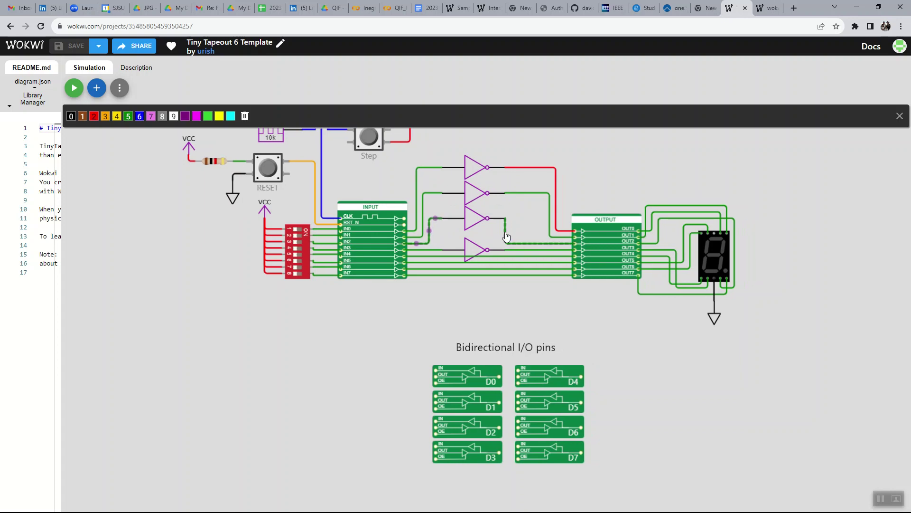
{"action": "left_click_drag", "start_coordinate": [505, 231], "coordinate": [543, 231]}
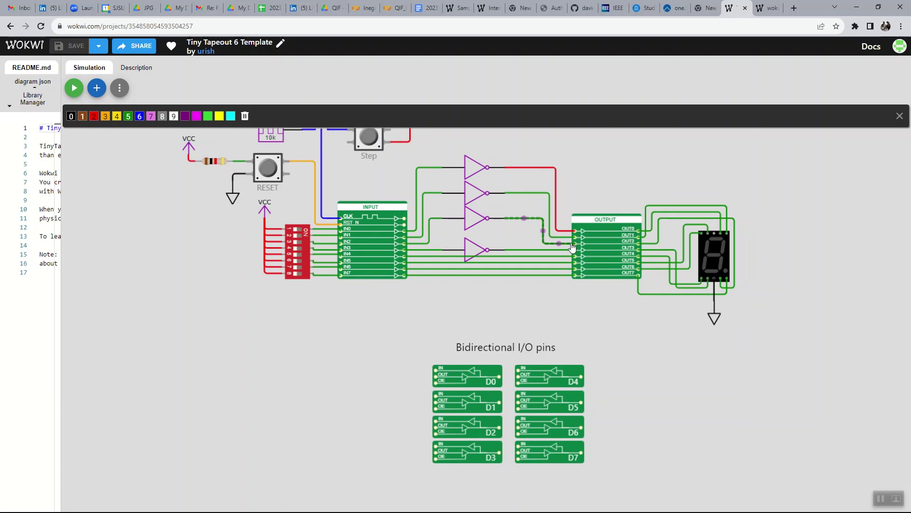
Nudge the IN3 inverter up so it sits directly below the third inverter
{"action": "left_click", "coordinate": [472, 249]}
{"action": "left_click_drag", "start_coordinate": [472, 248], "coordinate": [474, 241]}
{"action": "left_click", "coordinate": [559, 159]}
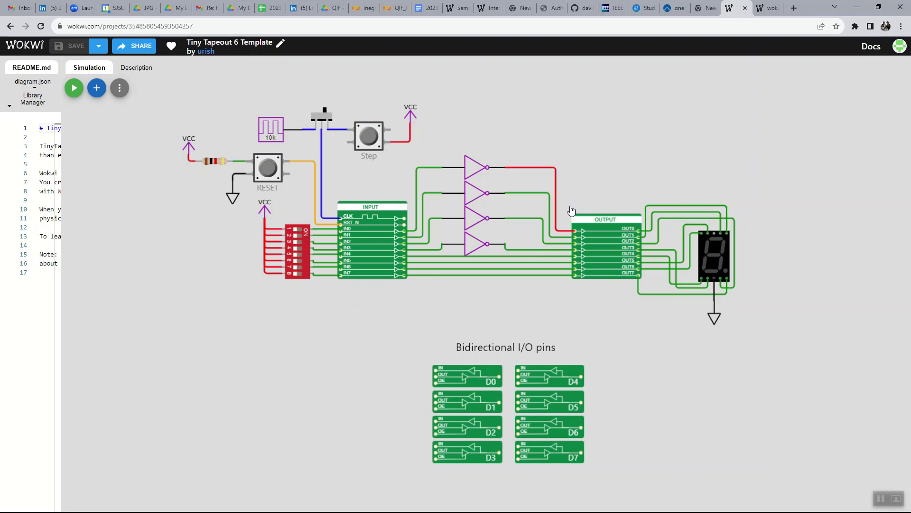
{"action": "left_click", "coordinate": [540, 401]}
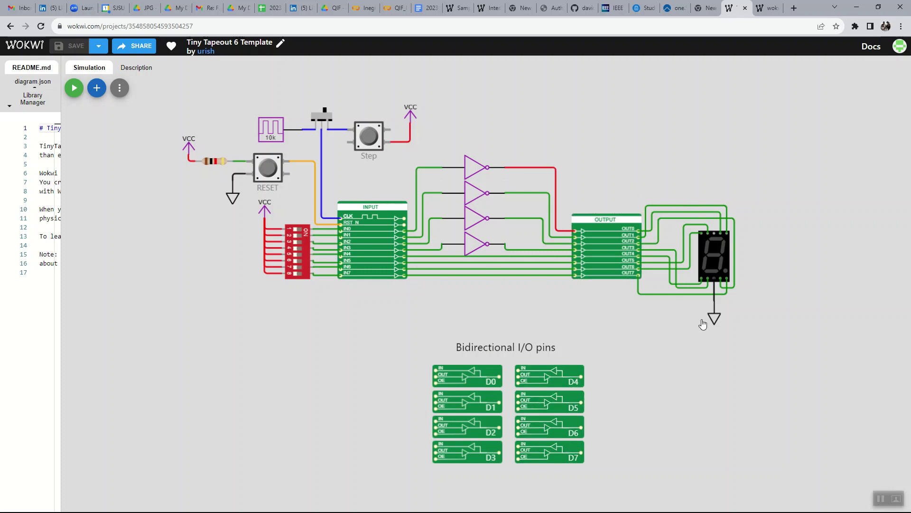
Delete the seven-segment display together with its wires
{"action": "left_click", "coordinate": [716, 250]}
{"action": "left_click", "coordinate": [715, 259]}
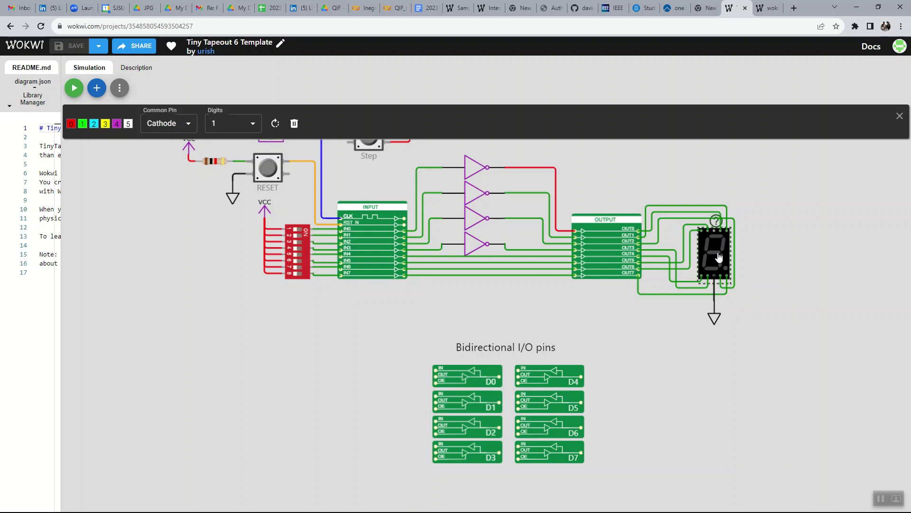
{"action": "key", "text": "Delete"}
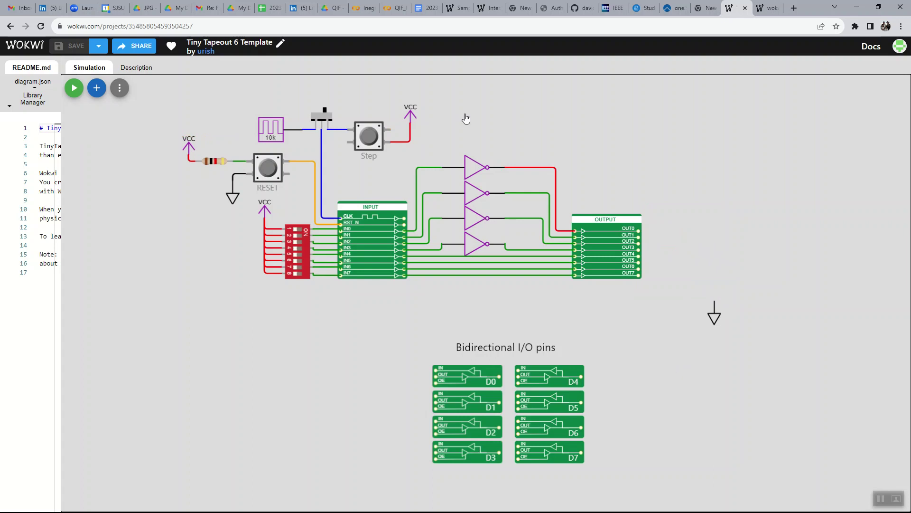
Add a red LED to the diagram and place it beside the OUTPUT block near OUT0
{"action": "left_click", "coordinate": [96, 89]}
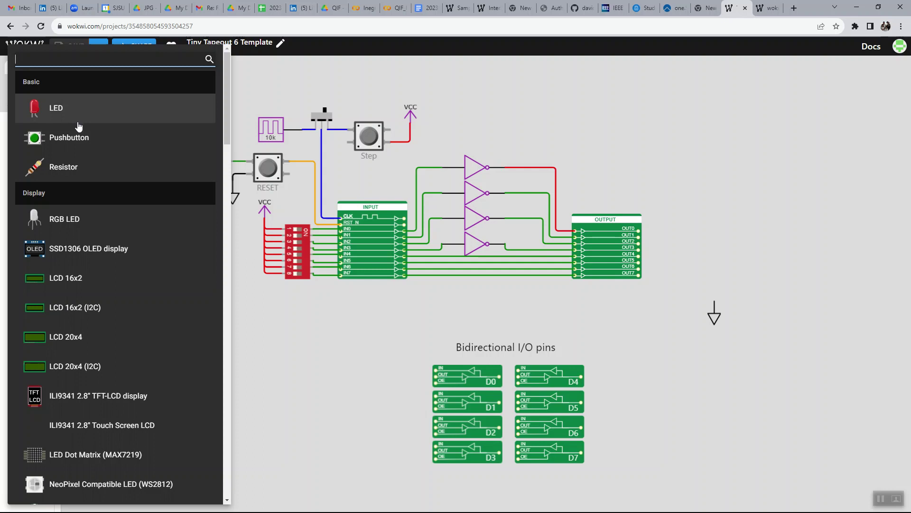
{"action": "scroll", "coordinate": [95, 214], "scroll_direction": "down", "scroll_amount": 10}
{"action": "scroll", "coordinate": [95, 189], "scroll_direction": "up", "scroll_amount": 10}
{"action": "left_click", "coordinate": [52, 109]}
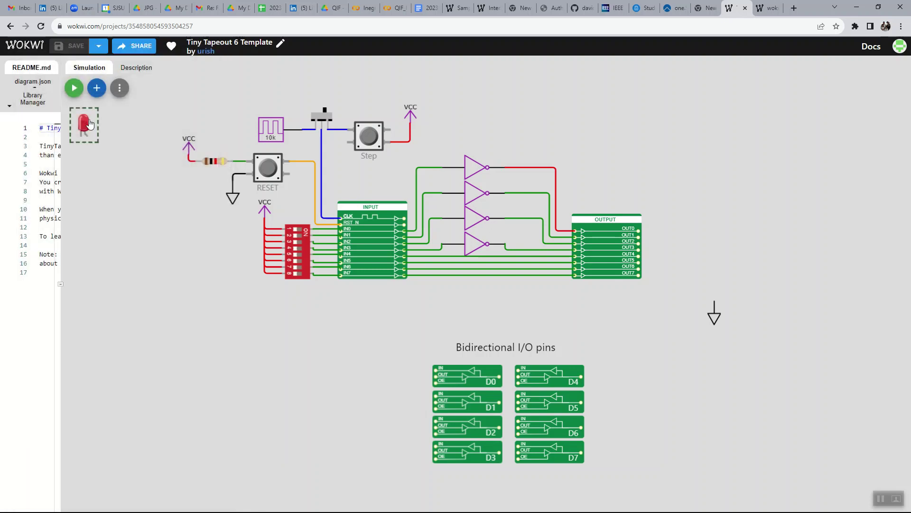
{"action": "left_click_drag", "start_coordinate": [86, 128], "coordinate": [675, 224]}
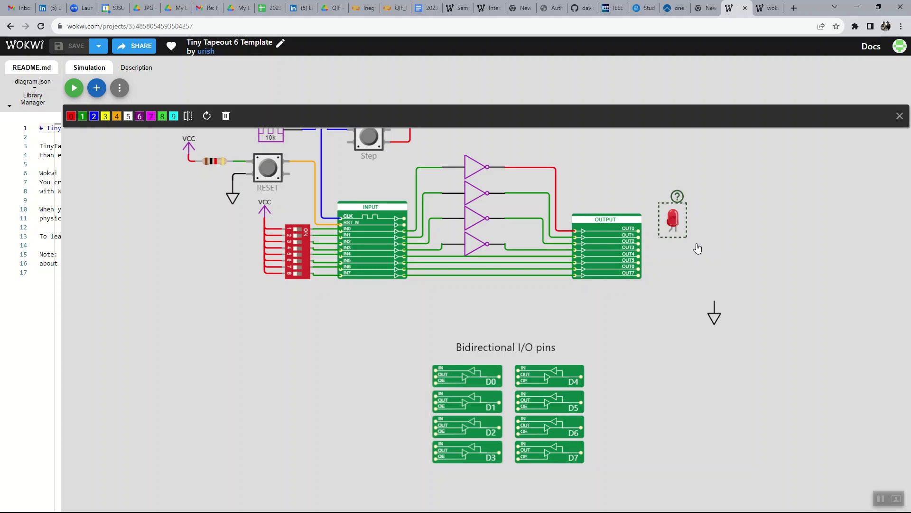
{"action": "key", "text": "r"}
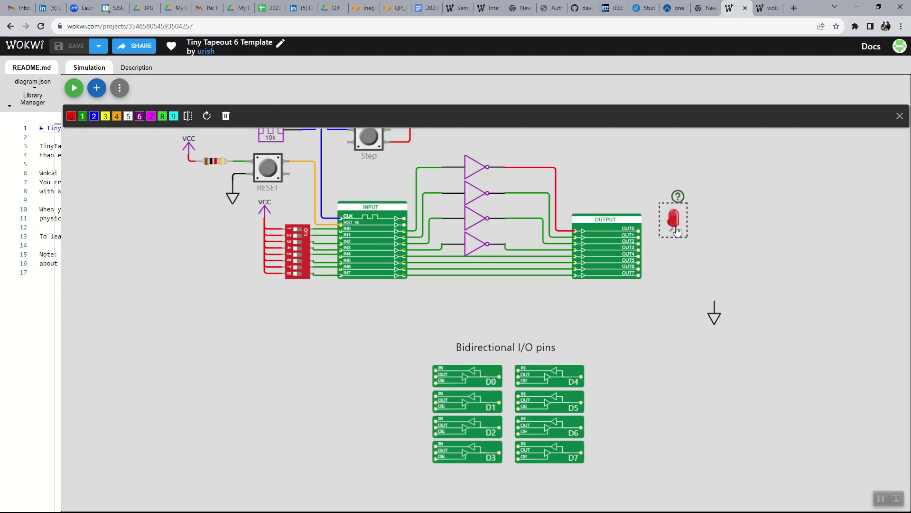
{"action": "left_click", "coordinate": [719, 209]}
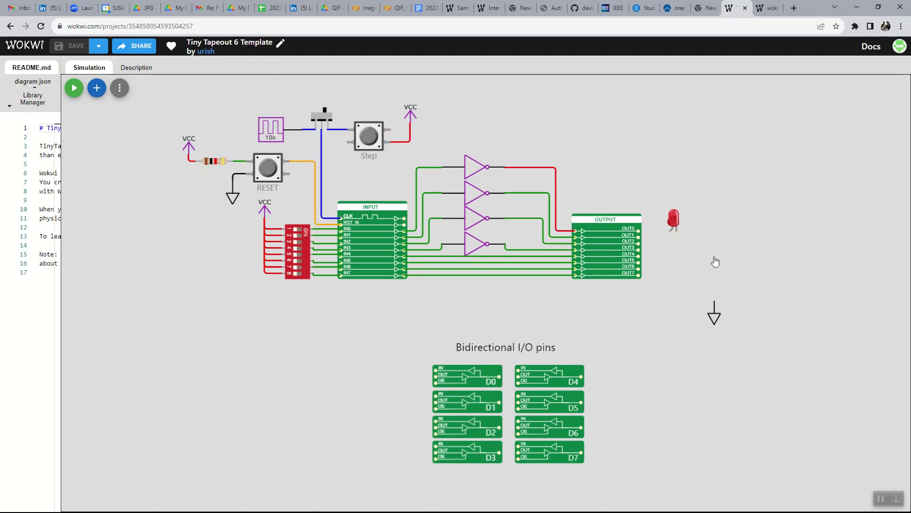
Wire the LED's anode to OUT0 and its cathode to the ground symbol, placing the symbol directly below the LED
{"action": "left_click", "coordinate": [639, 233]}
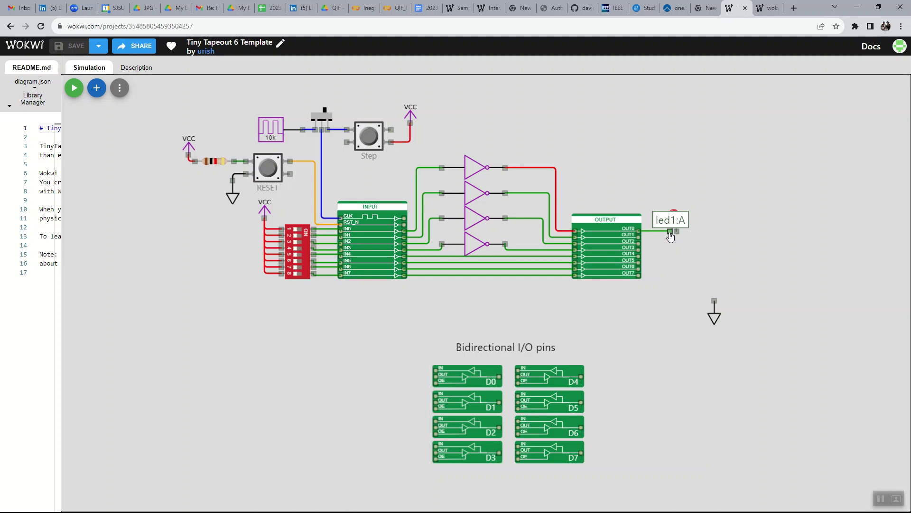
{"action": "left_click", "coordinate": [671, 232]}
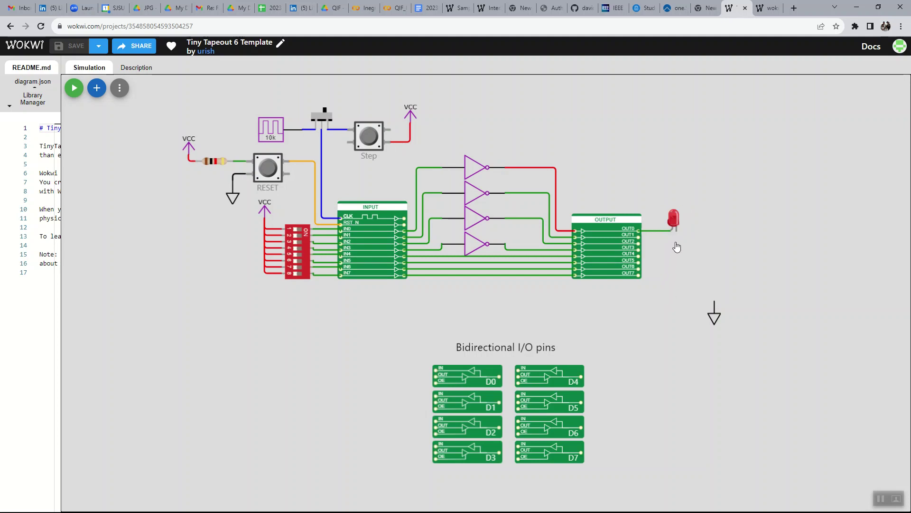
{"action": "left_click", "coordinate": [678, 233]}
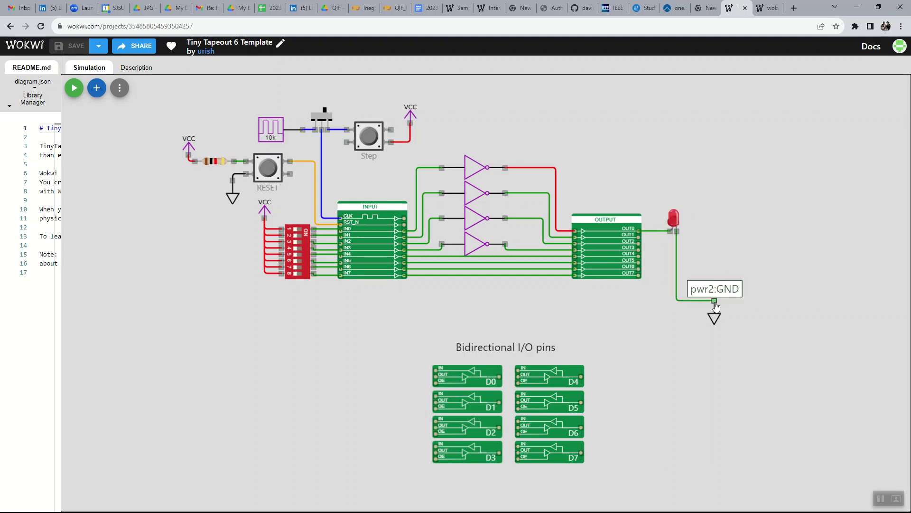
{"action": "left_click", "coordinate": [714, 302]}
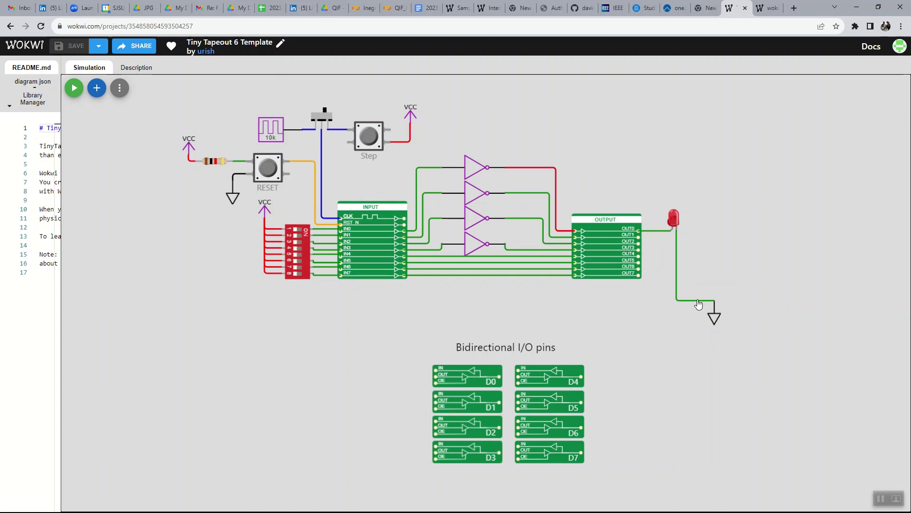
{"action": "left_click", "coordinate": [718, 313]}
{"action": "left_click_drag", "start_coordinate": [717, 316], "coordinate": [679, 317]}
Duplicate the LED and arrange the copies beside it into an evenly spaced row of six LEDs
{"action": "left_click", "coordinate": [670, 224]}
{"action": "left_click", "coordinate": [676, 223]}
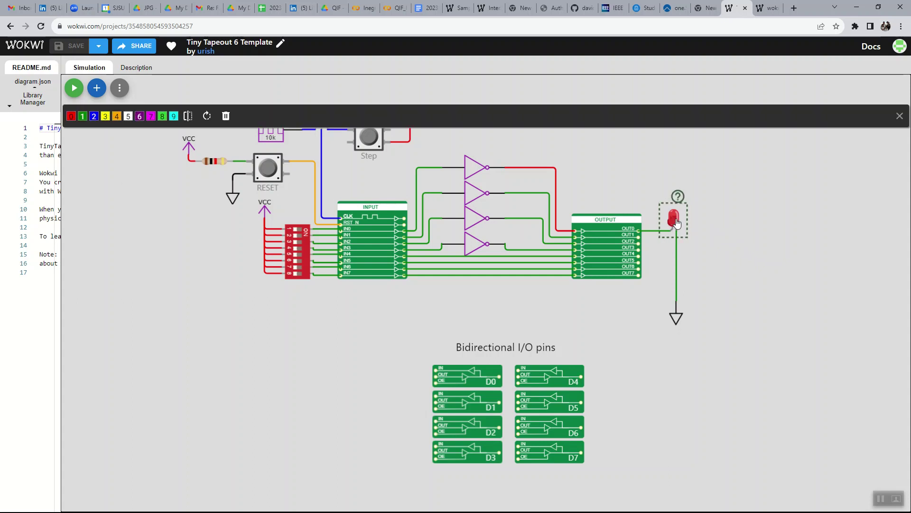
{"action": "left_click_drag", "start_coordinate": [677, 224], "coordinate": [787, 199]}
{"action": "key", "text": "ctrl+d"}
{"action": "key", "text": "ctrl+d"}
{"action": "key", "text": "ctrl+d"}
{"action": "left_click", "coordinate": [714, 238]}
{"action": "left_click_drag", "start_coordinate": [719, 244], "coordinate": [763, 229]}
{"action": "mouse_move", "coordinate": [700, 227]}
{"action": "left_mouse_down"}
{"action": "mouse_move", "coordinate": [756, 237]}
{"action": "mouse_move", "coordinate": [701, 227]}
{"action": "left_mouse_up"}
{"action": "left_click_drag", "start_coordinate": [756, 233], "coordinate": [730, 227]}
{"action": "left_click", "coordinate": [762, 221]}
{"action": "left_click_drag", "start_coordinate": [788, 202], "coordinate": [783, 228]}
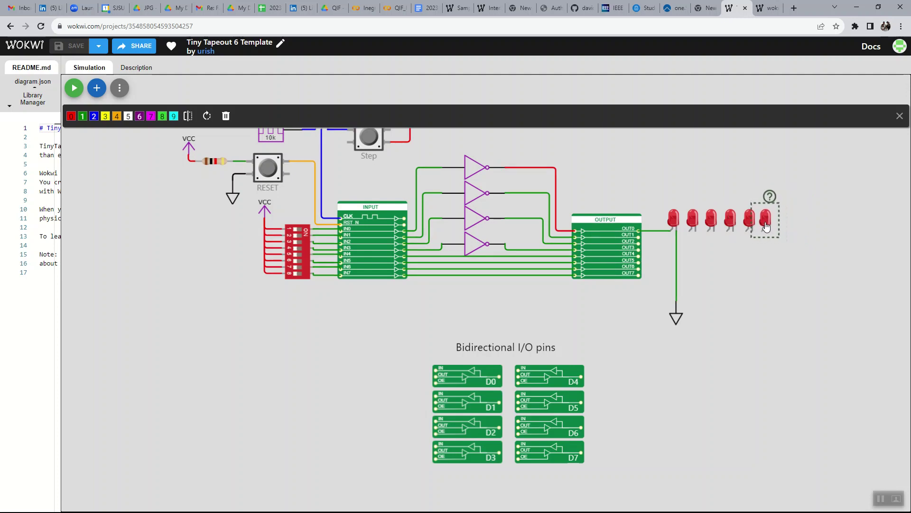
{"action": "left_click", "coordinate": [743, 245]}
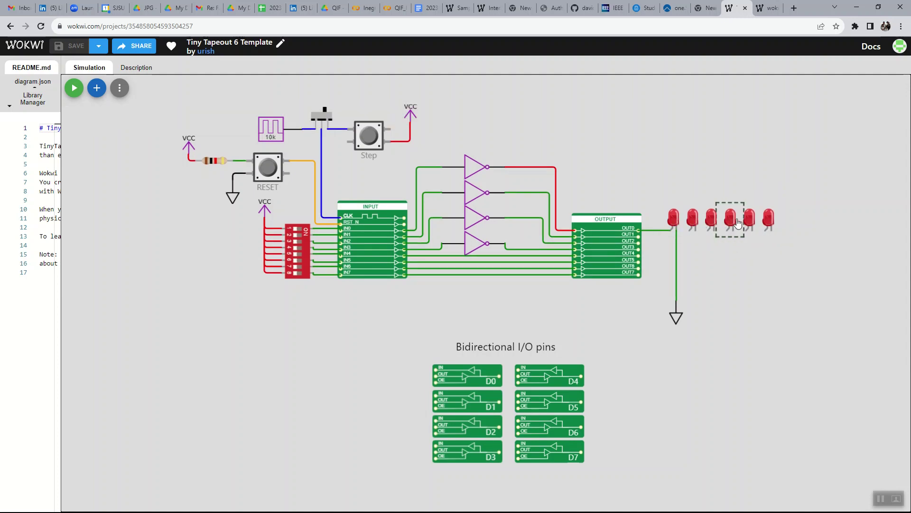
Extend the LED row with two more duplicates at its end, making eight LEDs
{"action": "left_click", "coordinate": [777, 226]}
{"action": "key", "text": "d"}
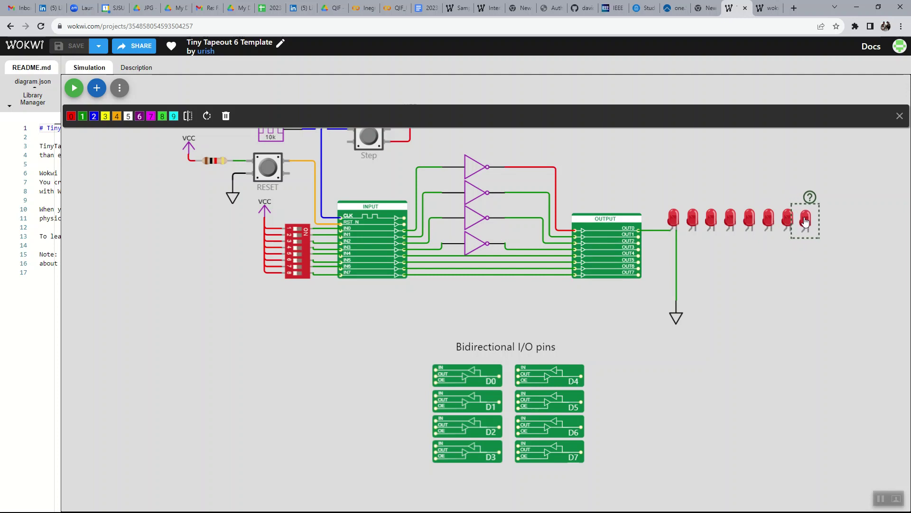
{"action": "left_click", "coordinate": [807, 222]}
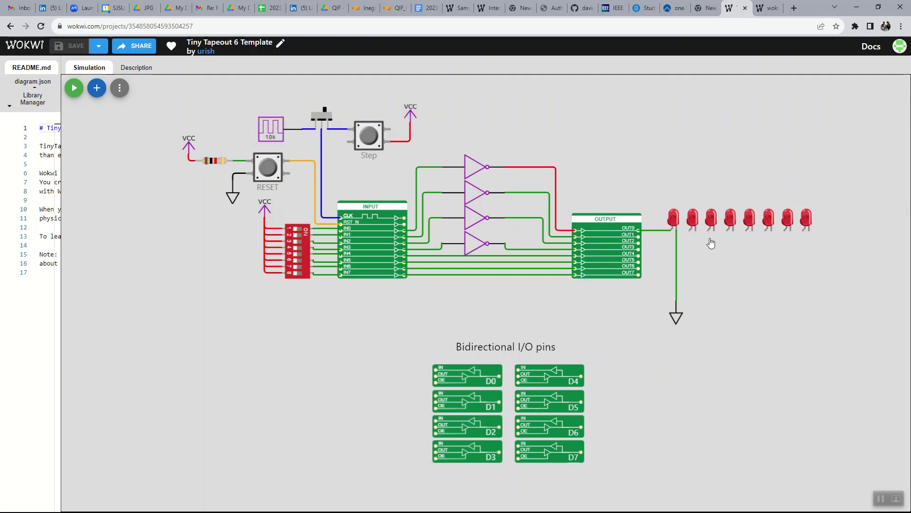
Wire OUT1, OUT2 and OUT3 of the OUTPUT block to the anodes of the second, third and fourth LEDs
{"action": "left_click", "coordinate": [639, 237]}
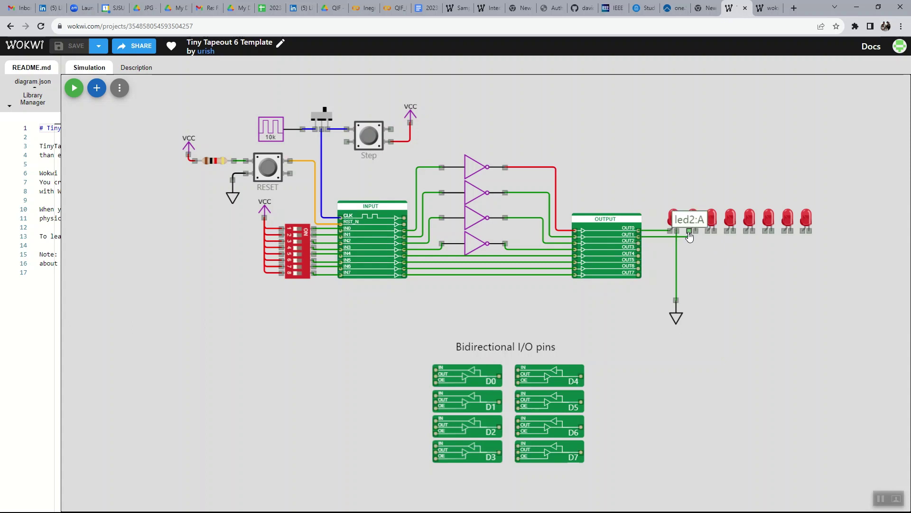
{"action": "left_click", "coordinate": [689, 229]}
{"action": "left_click", "coordinate": [640, 242]}
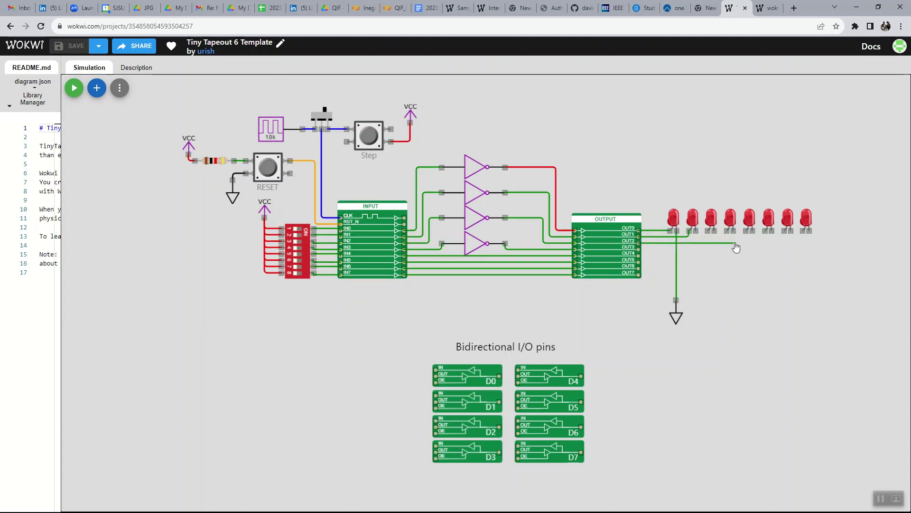
{"action": "left_click", "coordinate": [727, 231]}
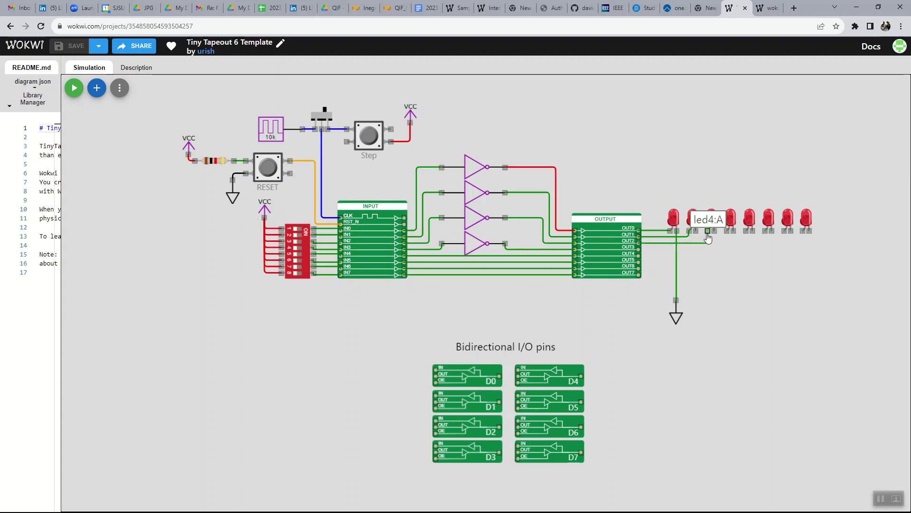
{"action": "left_click", "coordinate": [639, 250]}
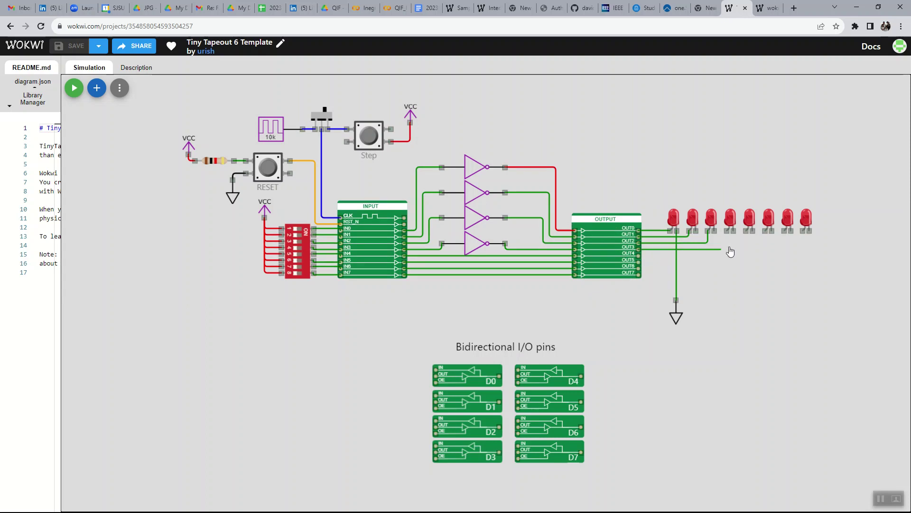
{"action": "left_click", "coordinate": [728, 229]}
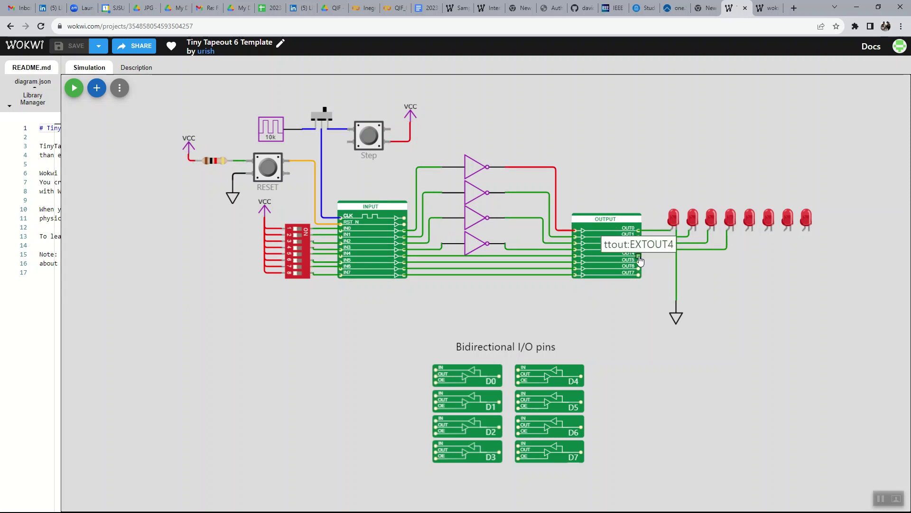
Wire OUT4 through OUT7 to the anodes of the fifth through eighth LEDs in order
{"action": "left_click", "coordinate": [746, 231]}
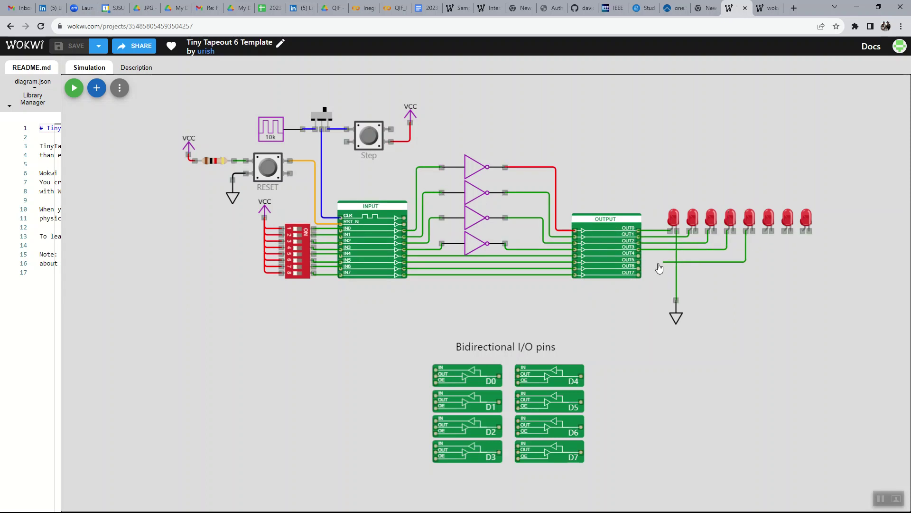
{"action": "left_click", "coordinate": [639, 256]}
{"action": "left_click", "coordinate": [639, 264]}
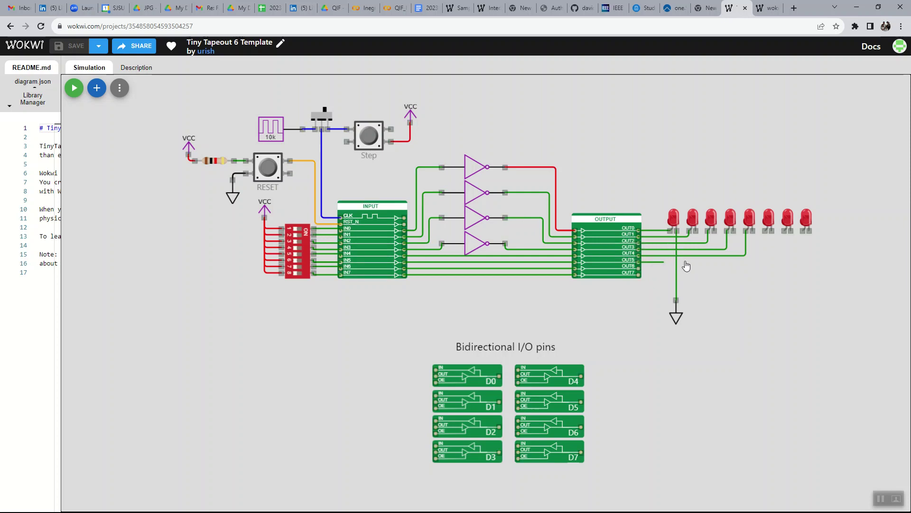
{"action": "left_click", "coordinate": [766, 231]}
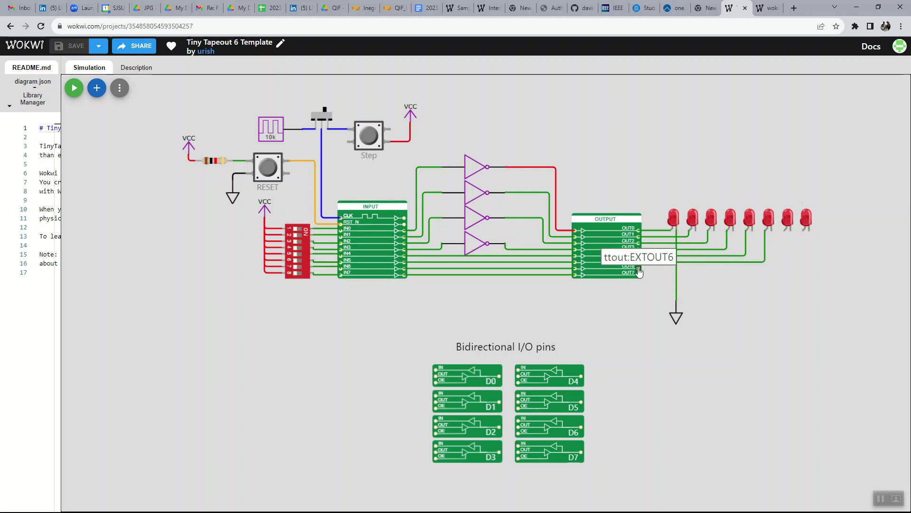
{"action": "left_click", "coordinate": [640, 267]}
{"action": "left_click", "coordinate": [785, 231]}
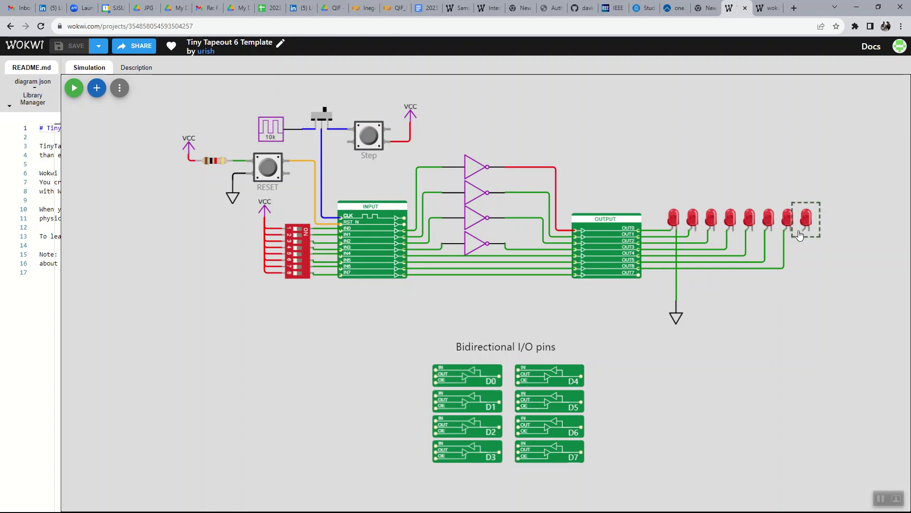
{"action": "left_click", "coordinate": [803, 231]}
{"action": "left_click", "coordinate": [640, 274]}
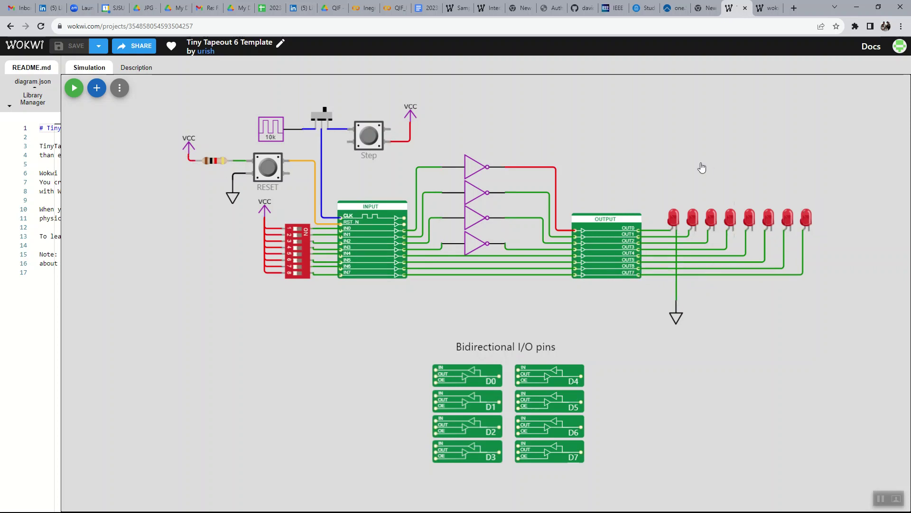
{"action": "left_click", "coordinate": [682, 237]}
{"action": "left_click", "coordinate": [678, 291]}
{"action": "left_click", "coordinate": [72, 116]}
{"action": "left_click", "coordinate": [664, 354]}
Wire the cathodes of the second, third and fourth LEDs to the ground symbol below the first LED
{"action": "left_click", "coordinate": [696, 233]}
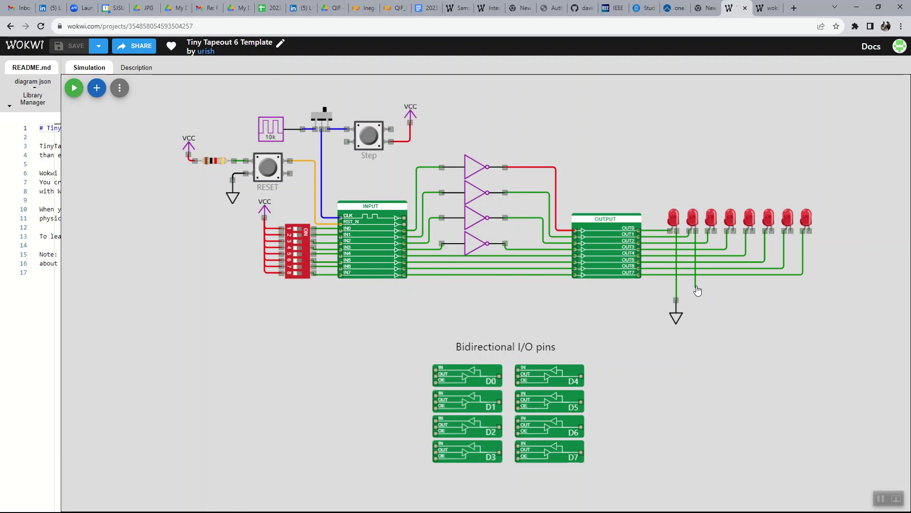
{"action": "left_click", "coordinate": [677, 301]}
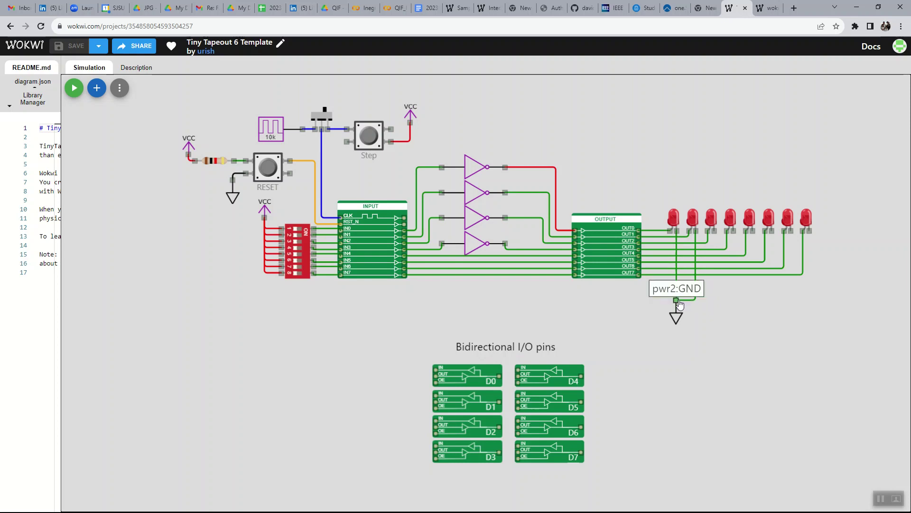
{"action": "left_click", "coordinate": [714, 231]}
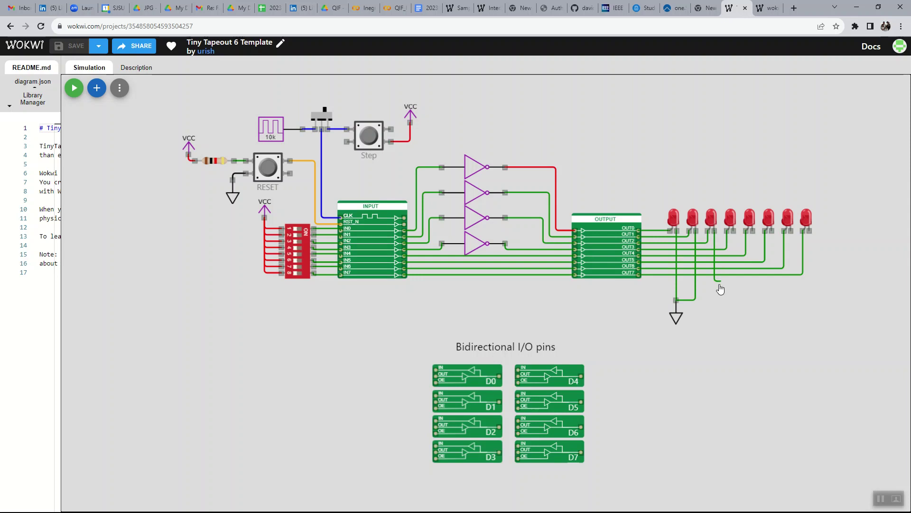
{"action": "left_click", "coordinate": [677, 301]}
{"action": "left_click", "coordinate": [676, 303]}
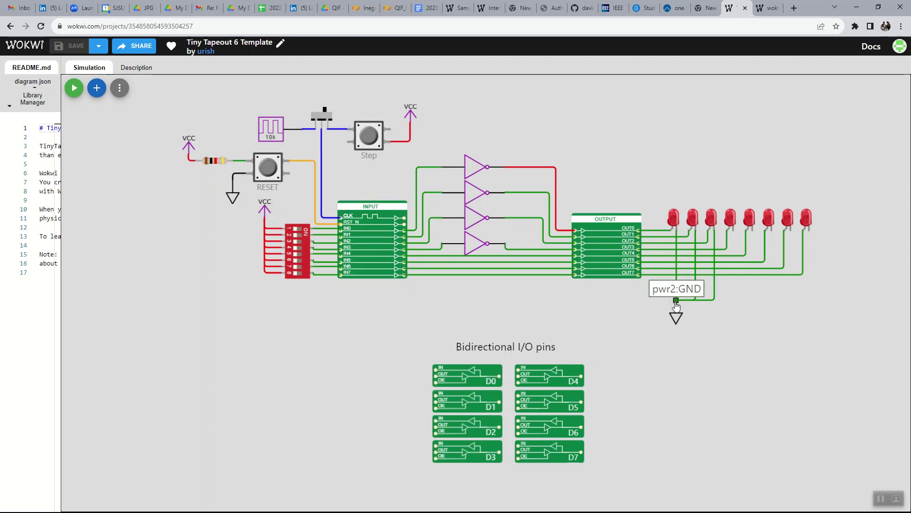
{"action": "left_click", "coordinate": [733, 232]}
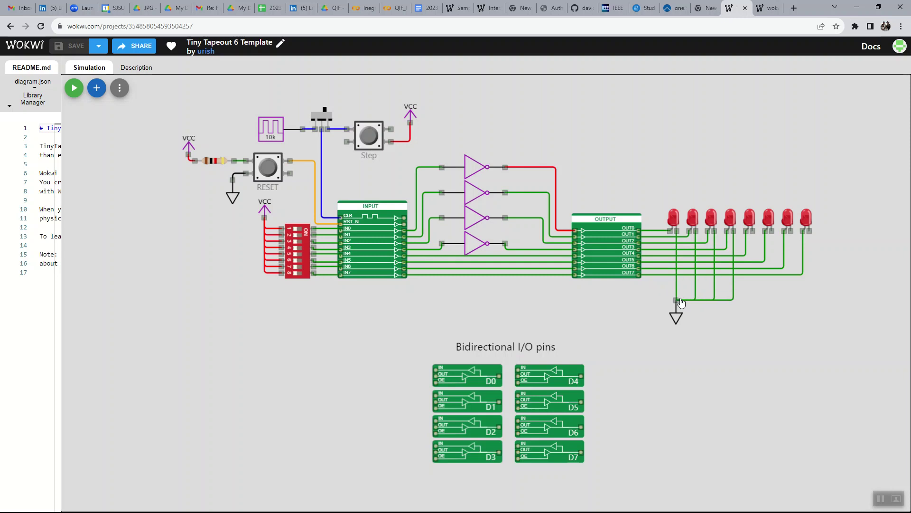
{"action": "left_click", "coordinate": [677, 301]}
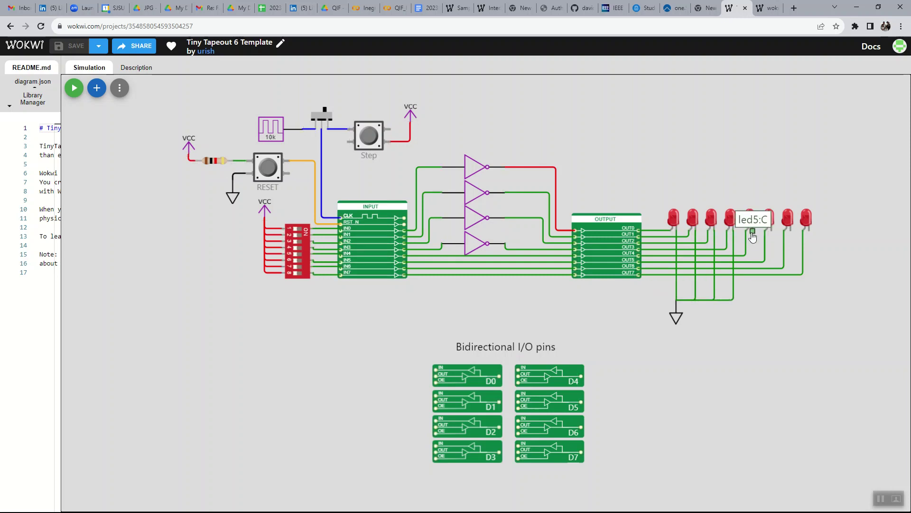
Wire the cathodes of the fifth through eighth LEDs to the same ground symbol
{"action": "left_click", "coordinate": [753, 232]}
{"action": "left_click", "coordinate": [677, 301]}
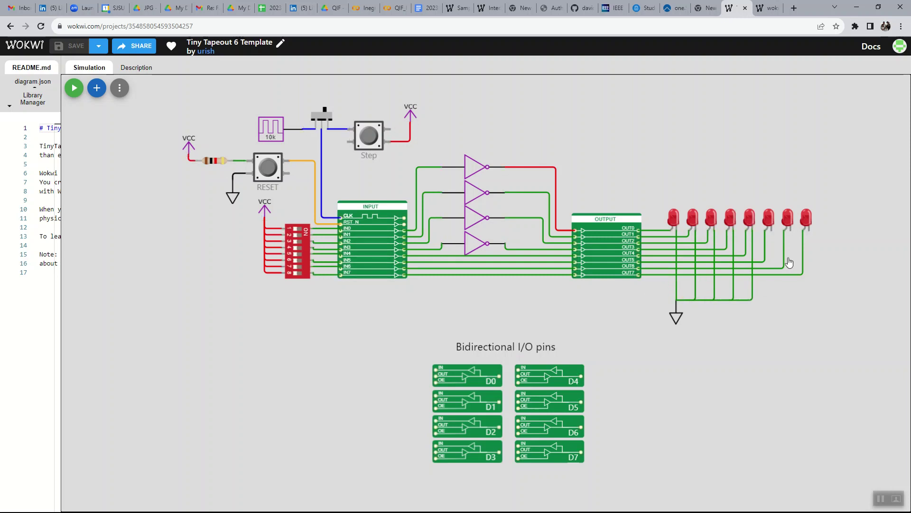
{"action": "left_click", "coordinate": [771, 232]}
{"action": "left_click", "coordinate": [677, 301]}
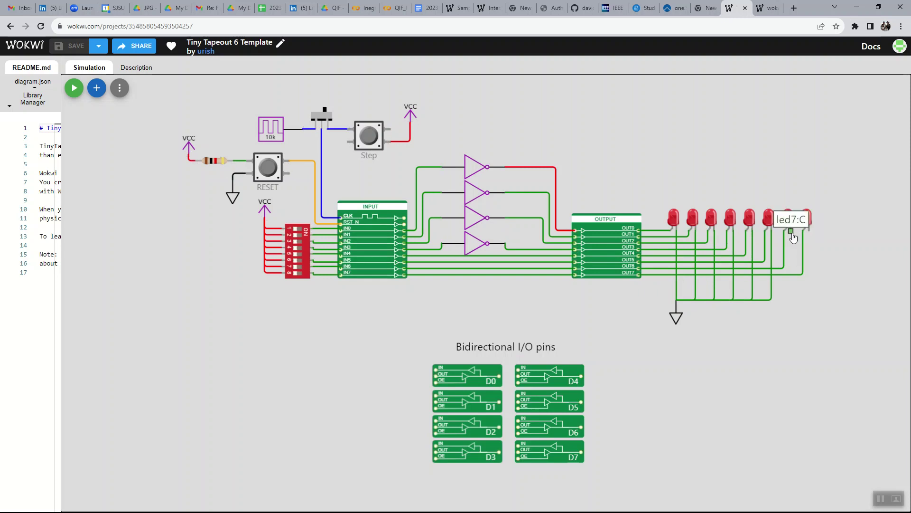
{"action": "left_click", "coordinate": [791, 232]}
{"action": "left_click", "coordinate": [676, 301]}
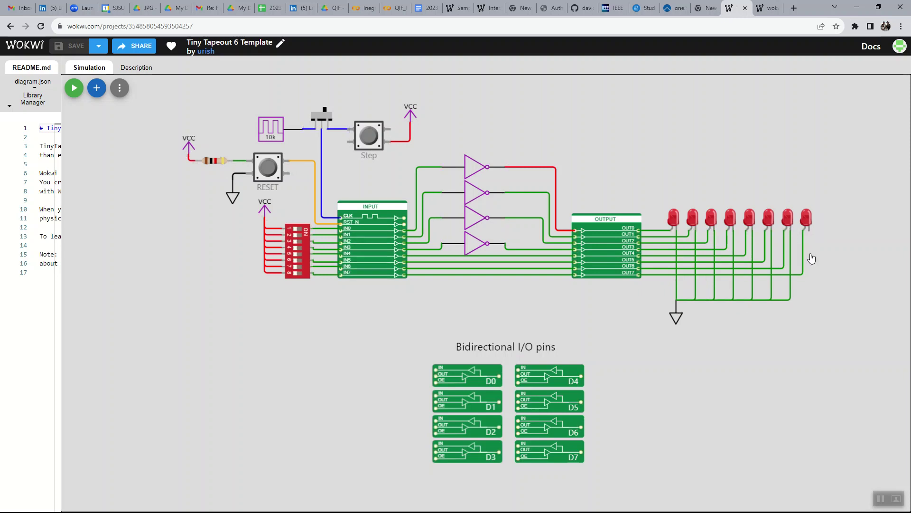
{"action": "left_click", "coordinate": [809, 232]}
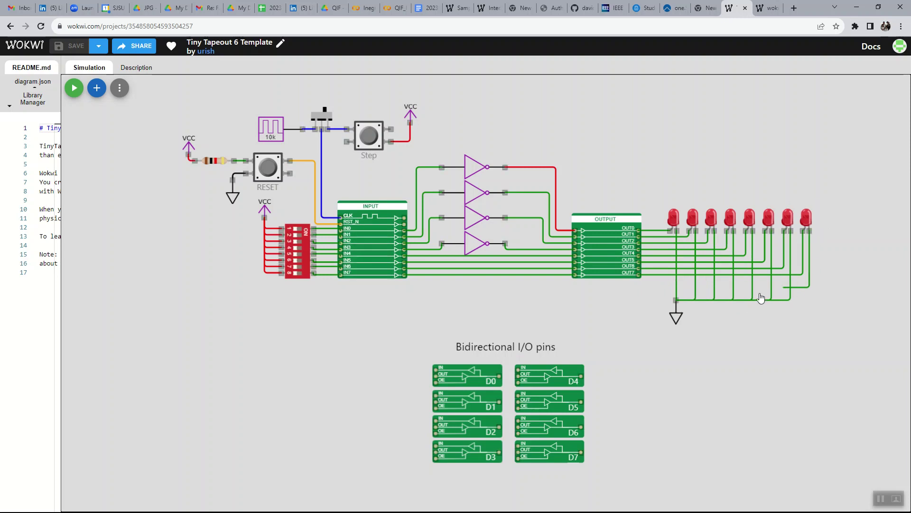
{"action": "left_click", "coordinate": [677, 301]}
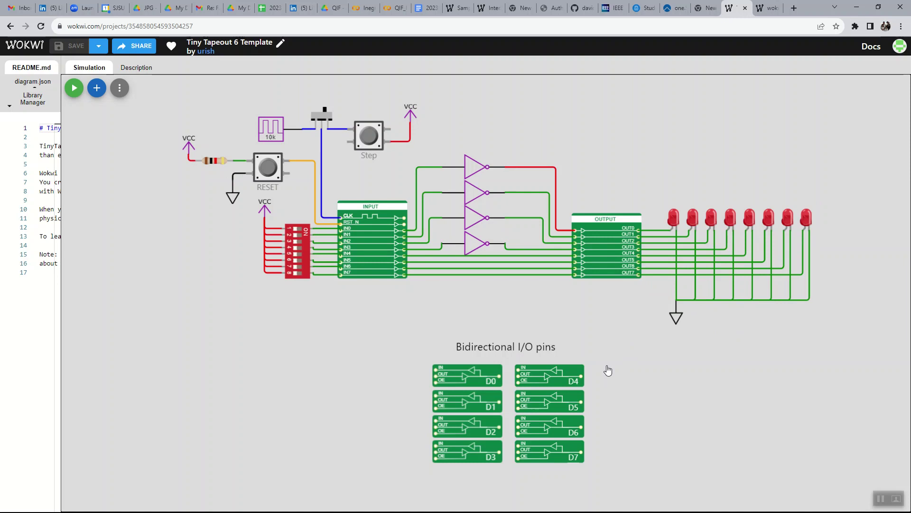
Select all eight LEDs together with their ground symbol and move the group slightly closer to the OUTPUT block
{"action": "left_click", "coordinate": [630, 233]}
{"action": "left_click", "coordinate": [648, 245]}
{"action": "left_click_drag", "start_coordinate": [798, 210], "coordinate": [649, 341]}
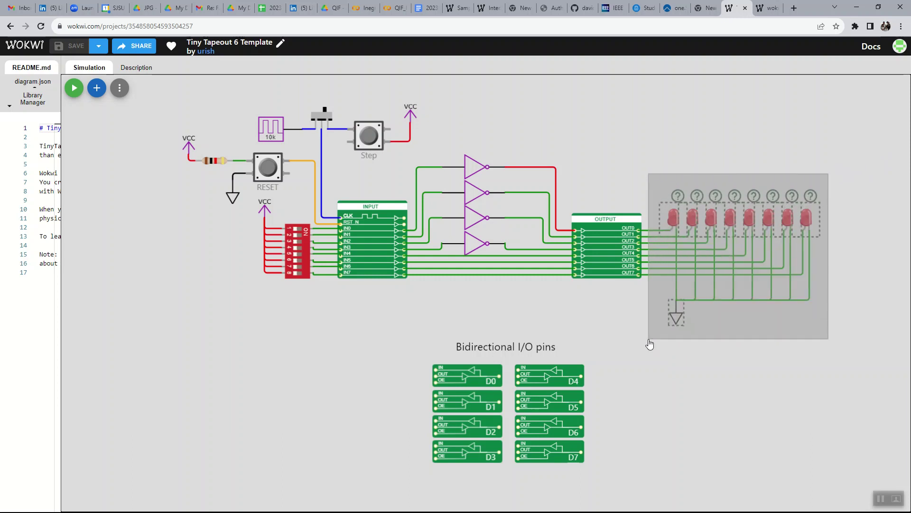
{"action": "left_click_drag", "start_coordinate": [650, 344], "coordinate": [649, 342]}
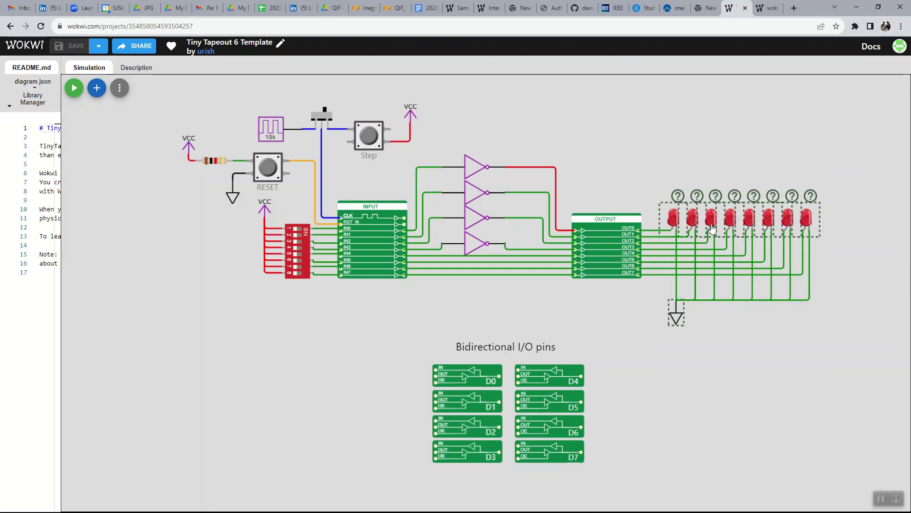
{"action": "mouse_move", "coordinate": [725, 222]}
{"action": "left_mouse_down"}
{"action": "mouse_move", "coordinate": [710, 214]}
{"action": "mouse_move", "coordinate": [766, 180]}
{"action": "mouse_move", "coordinate": [740, 221]}
{"action": "mouse_move", "coordinate": [719, 223]}
{"action": "left_mouse_up"}
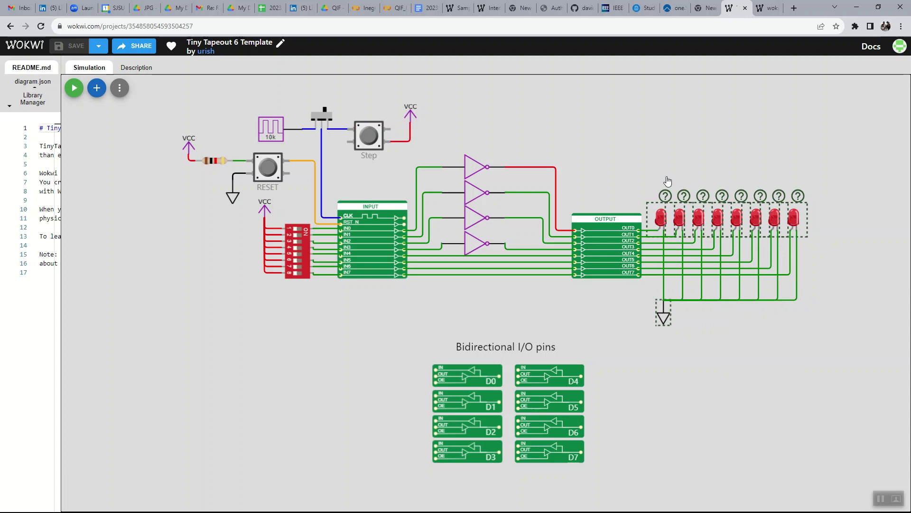
Rotate the DIP switch beside the INPUT block four times, through a full turn, and deselect it
{"action": "left_click", "coordinate": [299, 256]}
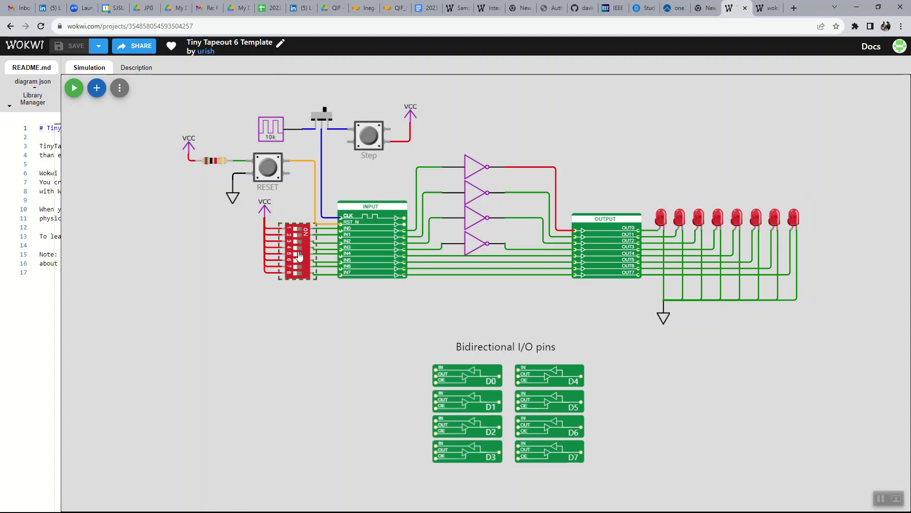
{"action": "key", "text": "r"}
{"action": "key", "text": "r"}
{"action": "key", "text": "r"}
{"action": "key", "text": "r"}
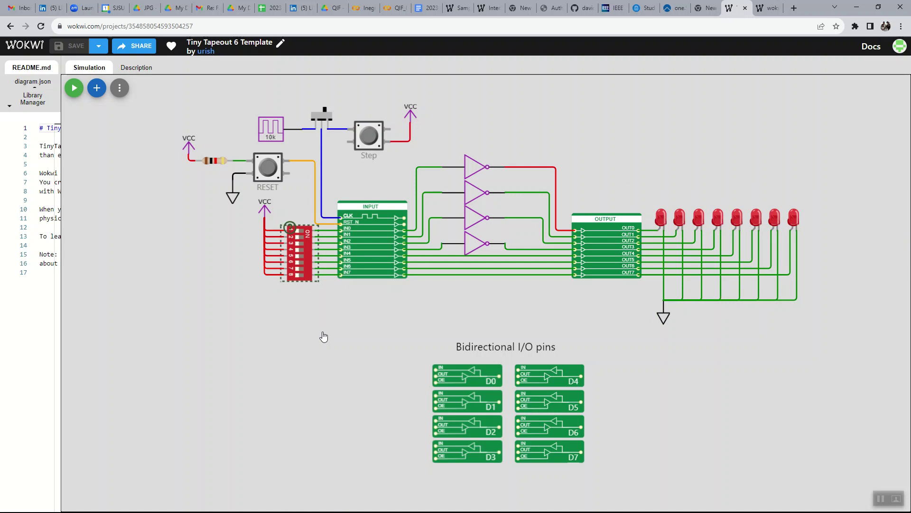
{"action": "left_click", "coordinate": [324, 336]}
Move the Bidirectional I/O pins label and its blocks D0 to D7 as a group to just above the OUTPUT block and LEDs
{"action": "scroll", "coordinate": [441, 332], "scroll_direction": "up", "scroll_amount": 1}
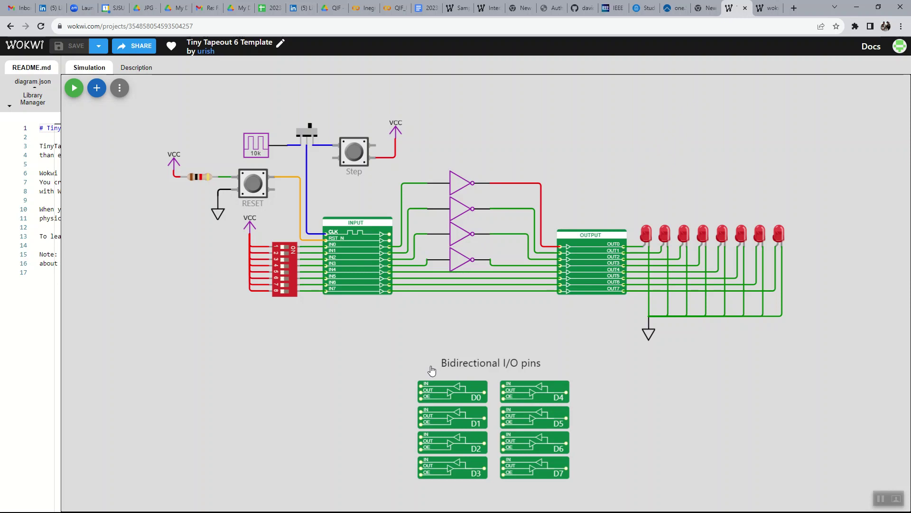
{"action": "left_click", "coordinate": [420, 399]}
{"action": "left_click", "coordinate": [408, 369]}
{"action": "left_click_drag", "start_coordinate": [385, 347], "coordinate": [599, 504]}
{"action": "left_click_drag", "start_coordinate": [506, 417], "coordinate": [661, 164]}
{"action": "left_click", "coordinate": [558, 389]}
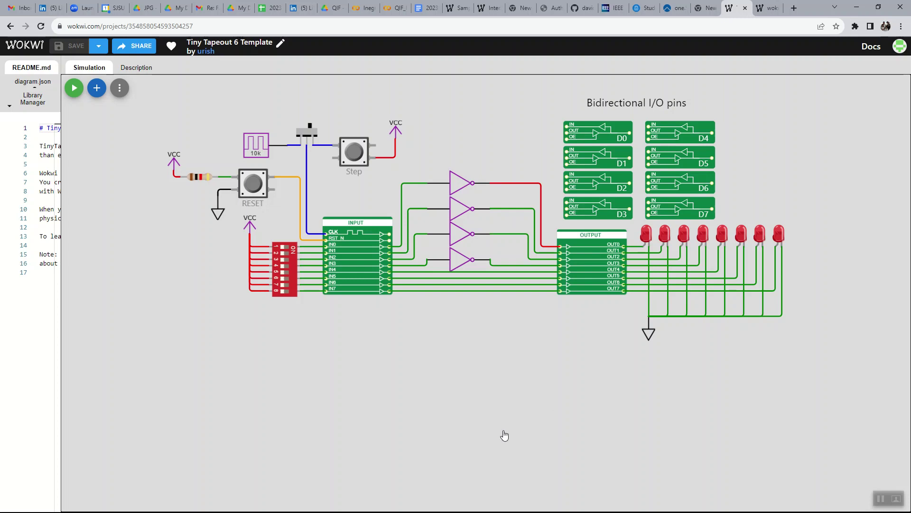
Bring the whole circuit into view and start the simulation
{"action": "scroll", "coordinate": [506, 420], "scroll_direction": "up", "scroll_amount": 1}
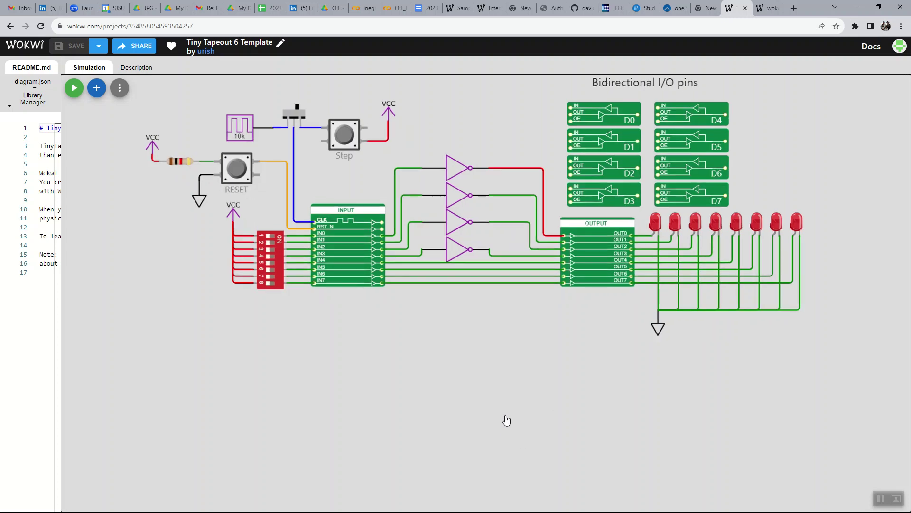
{"action": "scroll", "coordinate": [506, 421], "scroll_direction": "down", "scroll_amount": 1}
{"action": "scroll", "coordinate": [769, 235], "scroll_direction": "down", "scroll_amount": 2}
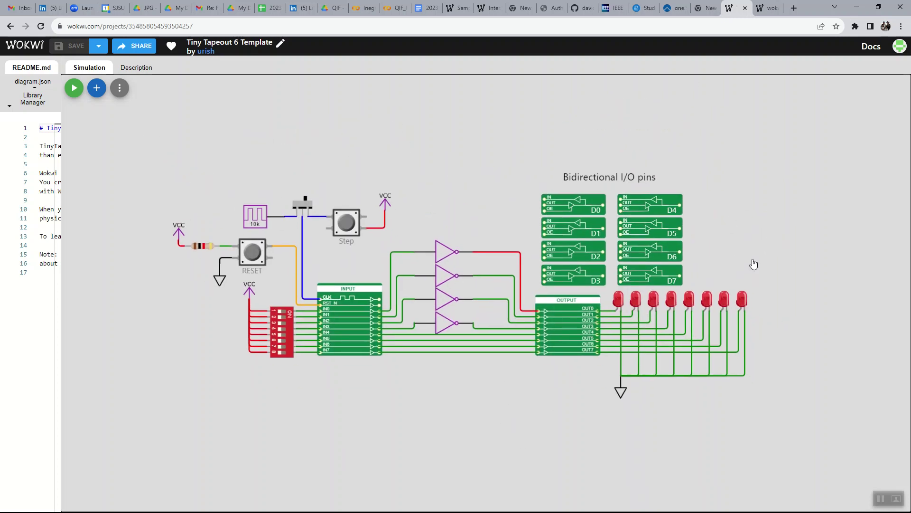
{"action": "scroll", "coordinate": [753, 264], "scroll_direction": "up", "scroll_amount": 1}
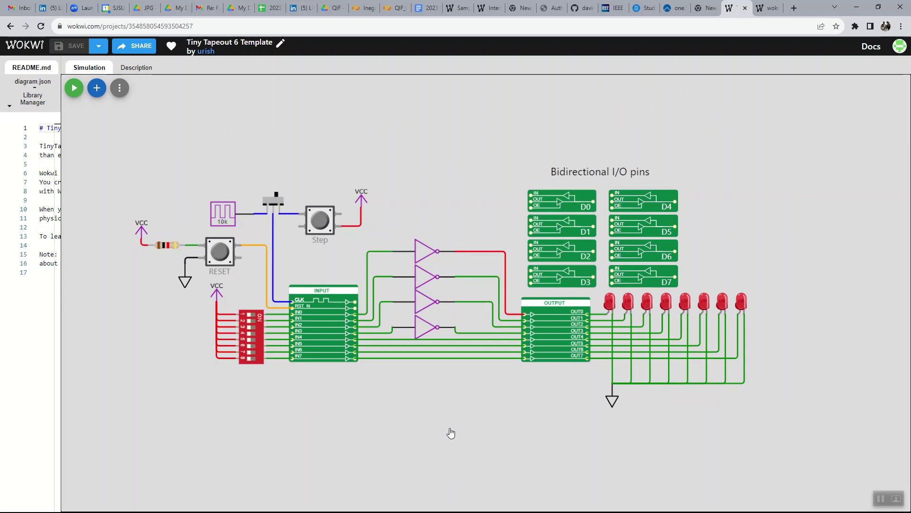
{"action": "left_click", "coordinate": [74, 89]}
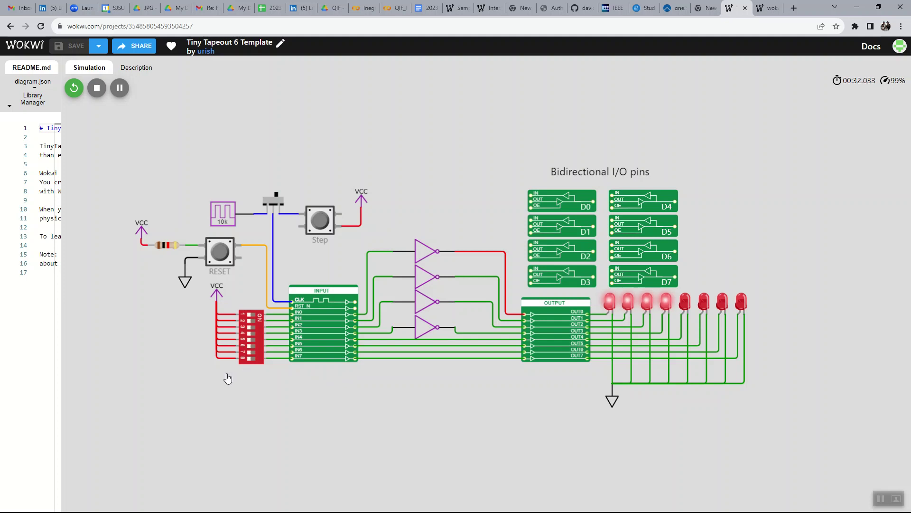
Turn on DIP switches 5 through 8 to drive the non-inverted outputs OUT4 to OUT7
{"action": "left_click", "coordinate": [255, 346]}
{"action": "left_click", "coordinate": [254, 353]}
{"action": "left_click", "coordinate": [255, 358]}
{"action": "left_click", "coordinate": [255, 358]}
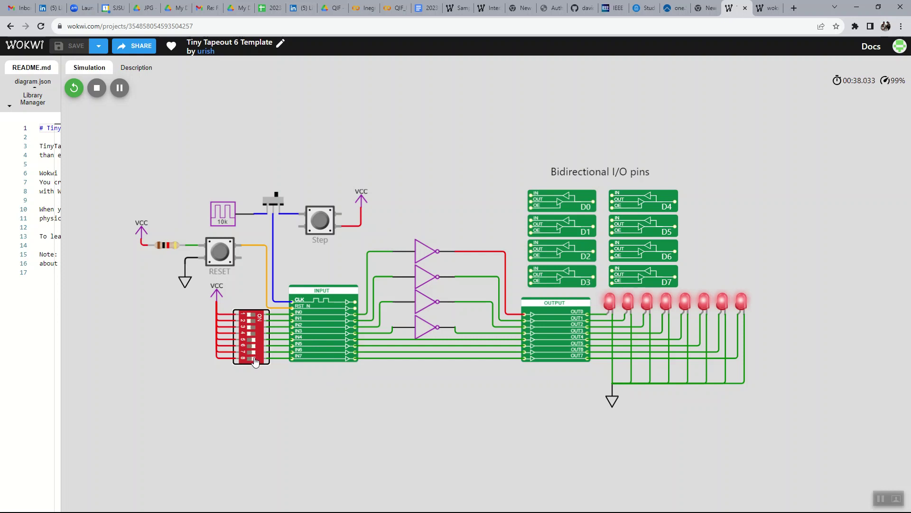
Turn on DIP switches 1 through 4 to test the outputs that pass through the inverters
{"action": "left_click", "coordinate": [255, 314]}
{"action": "left_click", "coordinate": [255, 321]}
{"action": "left_click", "coordinate": [255, 327]}
{"action": "left_click", "coordinate": [253, 334]}
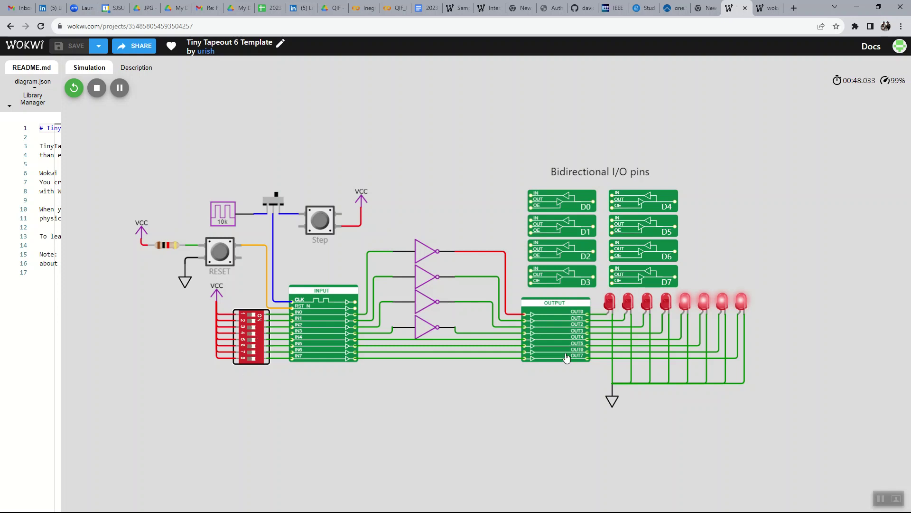
Turn off DIP switches 1 through 8 one by one to test all eight outputs, and stop the simulation
{"action": "left_click", "coordinate": [250, 315]}
{"action": "left_click", "coordinate": [251, 321]}
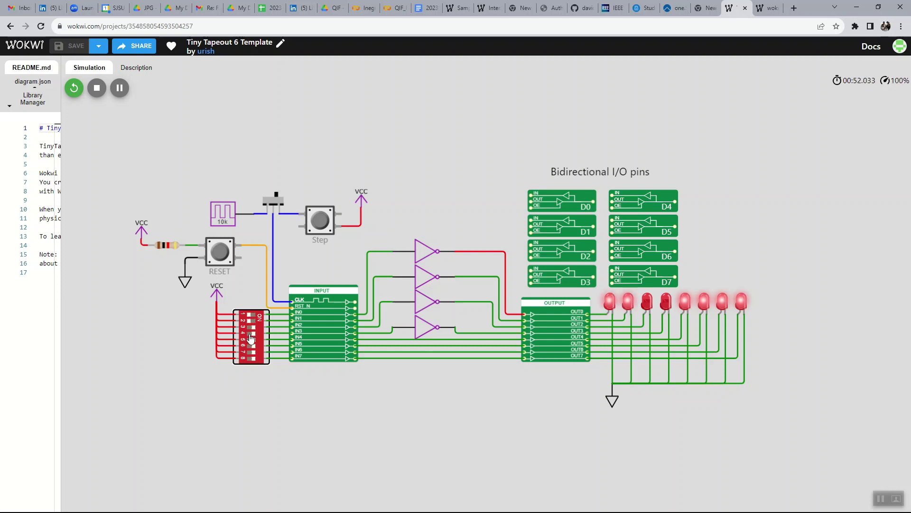
{"action": "left_click", "coordinate": [251, 327]}
{"action": "left_click", "coordinate": [250, 334]}
{"action": "left_click", "coordinate": [250, 340]}
{"action": "left_click", "coordinate": [247, 347]}
{"action": "left_click", "coordinate": [250, 352]}
{"action": "left_click", "coordinate": [250, 358]}
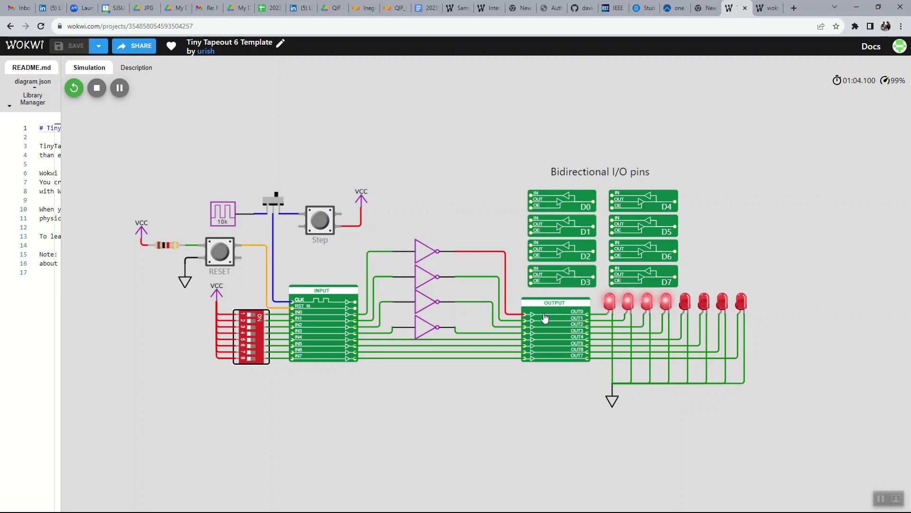
{"action": "left_click", "coordinate": [96, 88]}
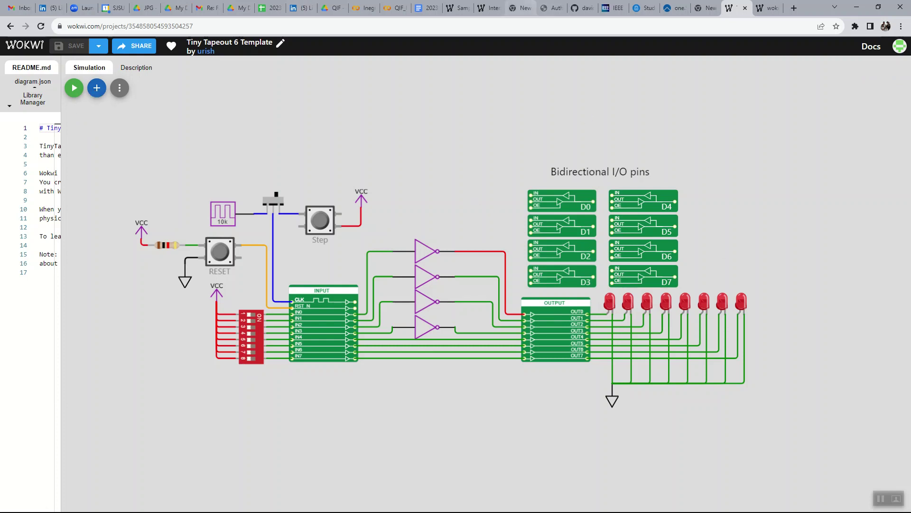
Open the diagram editor help and look through its guide to creating wires and the wire colour shortcuts
{"action": "left_click", "coordinate": [120, 87]}
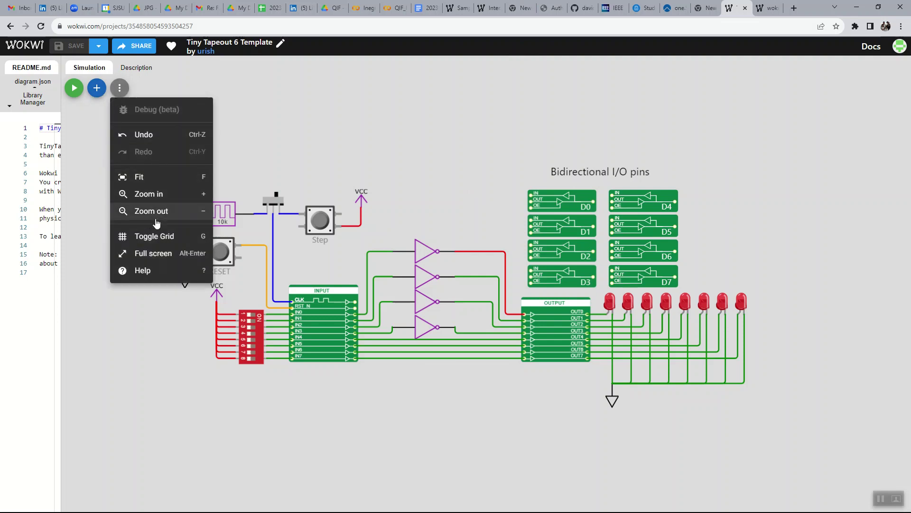
{"action": "left_click", "coordinate": [142, 271]}
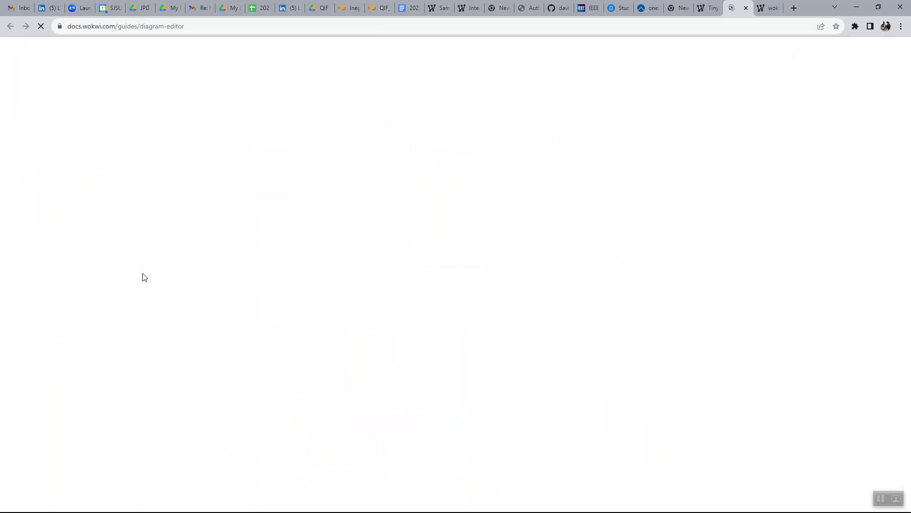
{"action": "scroll", "coordinate": [58, 144], "scroll_direction": "down", "scroll_amount": 15}
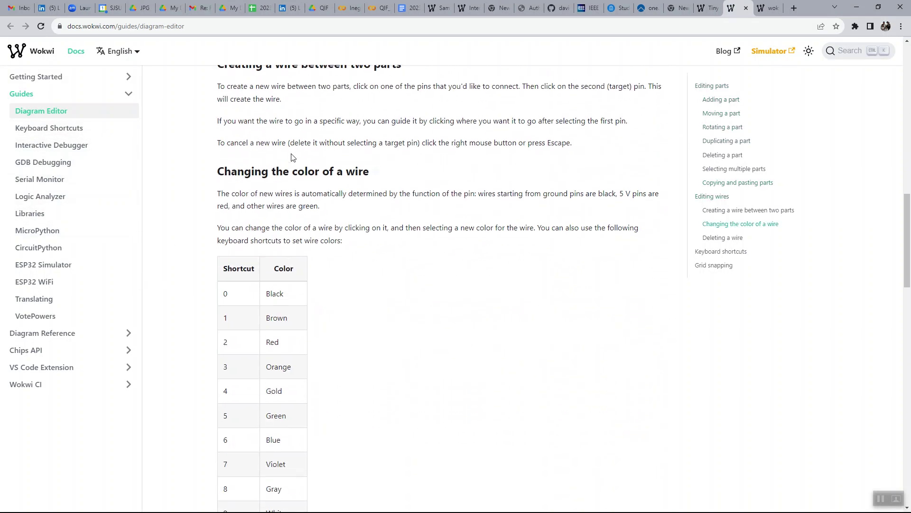
{"action": "scroll", "coordinate": [292, 158], "scroll_direction": "down", "scroll_amount": 10}
{"action": "scroll", "coordinate": [294, 155], "scroll_direction": "up", "scroll_amount": 10}
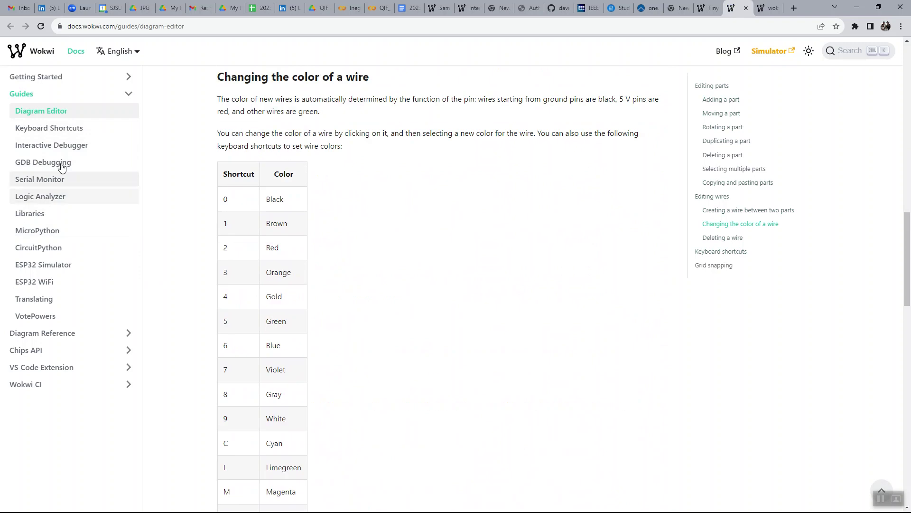
Open the Keyboard Shortcuts guide in the docs and review the general, basic editing and power editing keys
{"action": "left_click", "coordinate": [62, 134]}
{"action": "scroll", "coordinate": [330, 193], "scroll_direction": "down", "scroll_amount": 11}
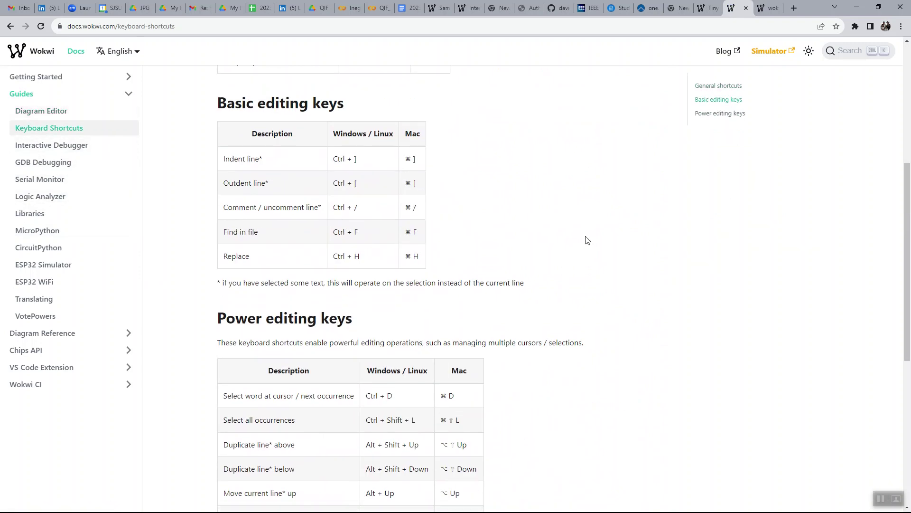
{"action": "scroll", "coordinate": [591, 241], "scroll_direction": "down", "scroll_amount": 3}
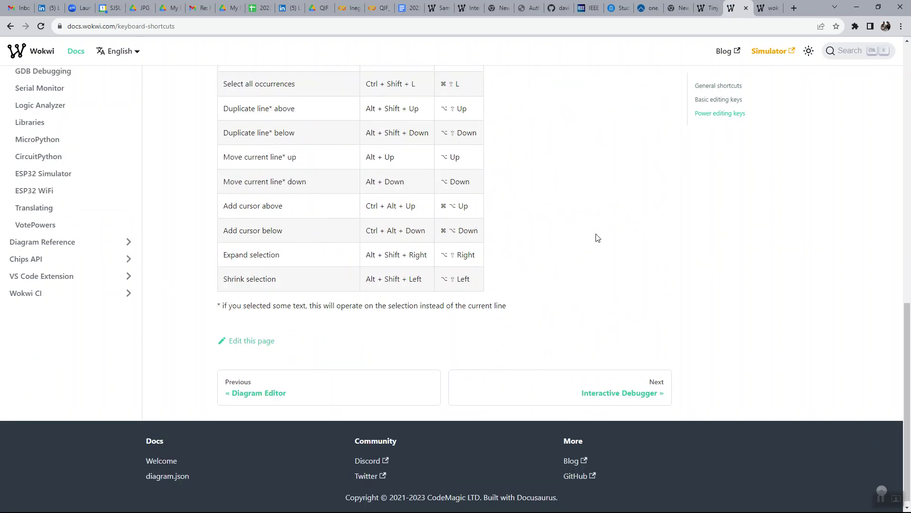
{"action": "scroll", "coordinate": [596, 236], "scroll_direction": "up", "scroll_amount": 13}
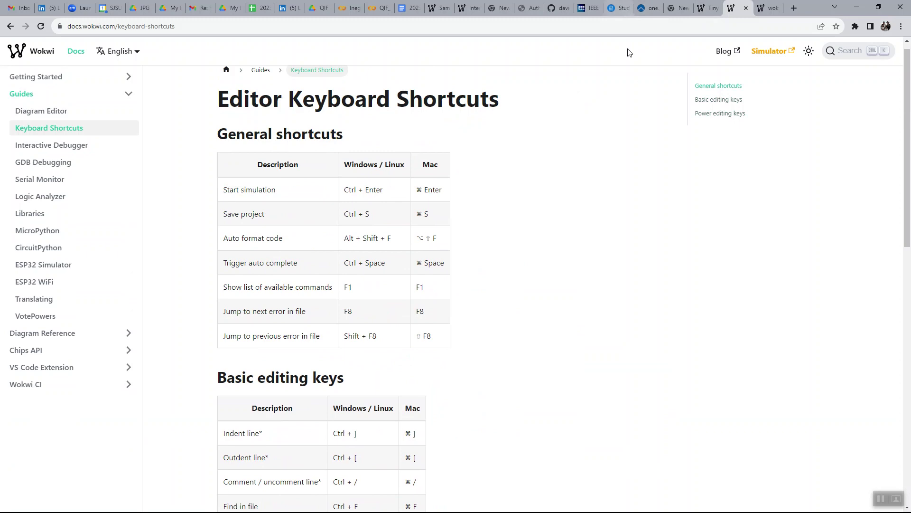